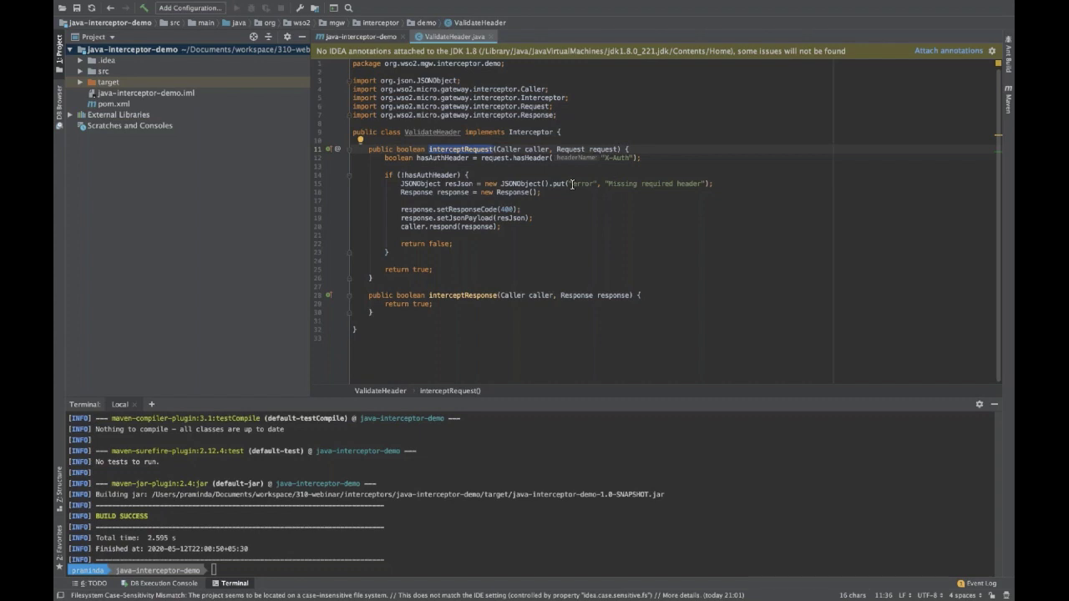
drag(572, 184, 708, 184)
click(707, 184)
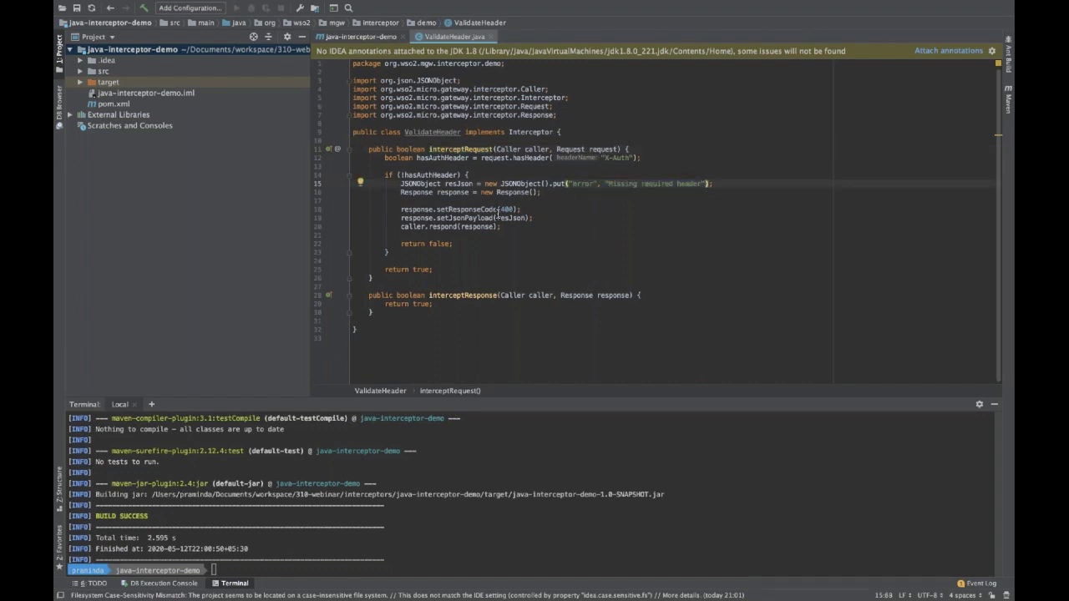
double_click(507, 209)
double_click(433, 227)
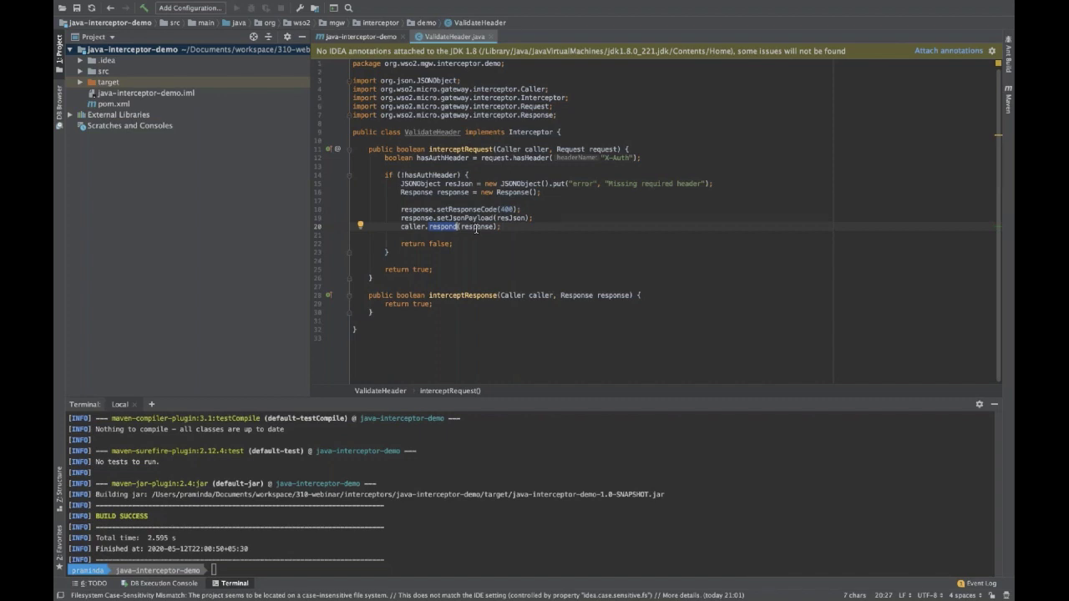
double_click(436, 244)
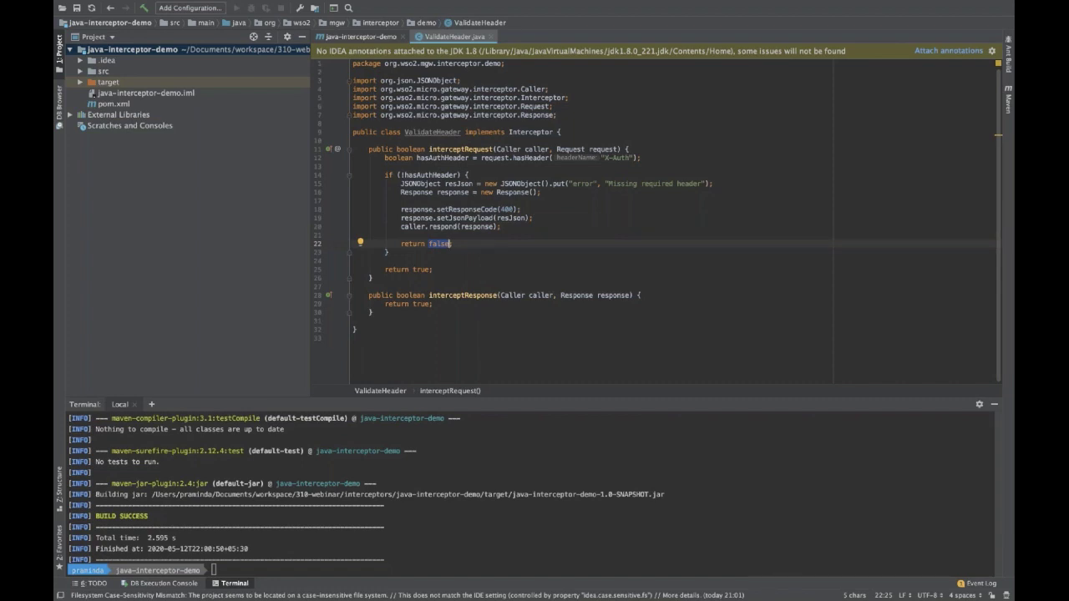
double_click(326, 498)
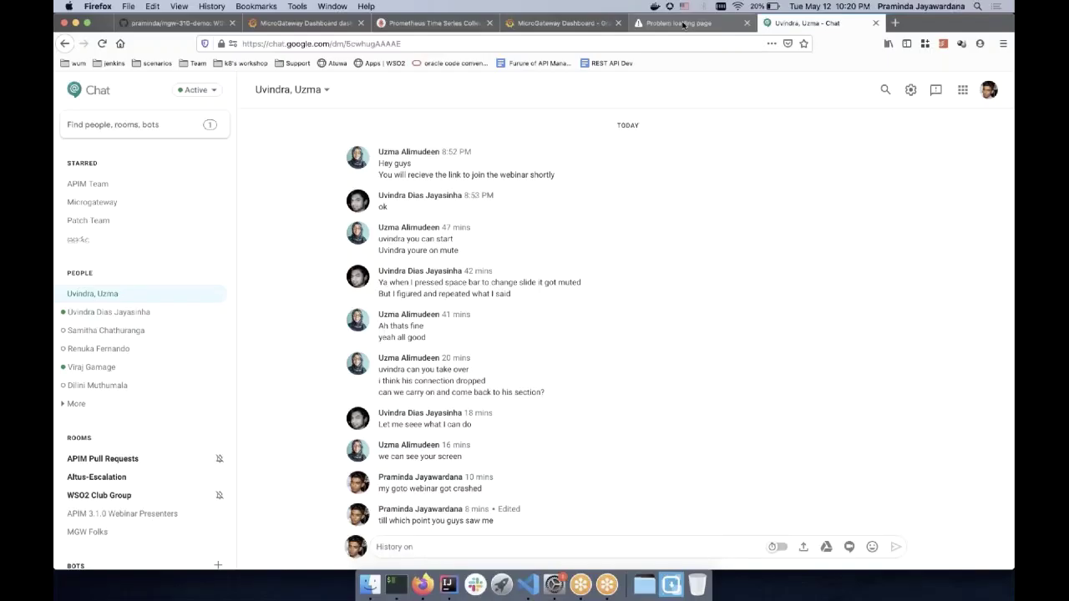
- Close the chat tab in the browser
click(683, 25)
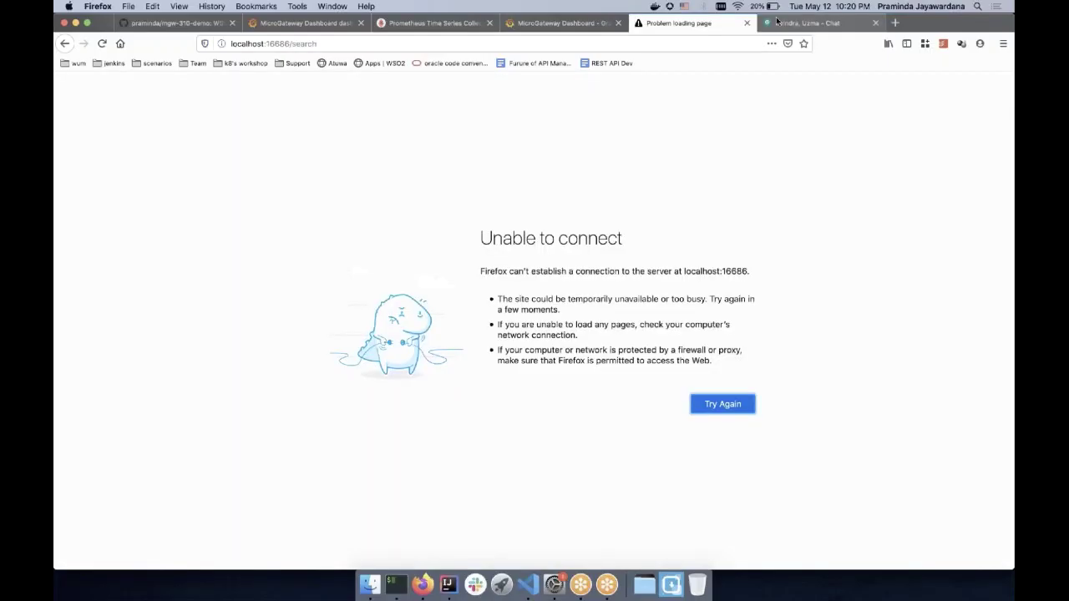
right_click(776, 20)
click(800, 167)
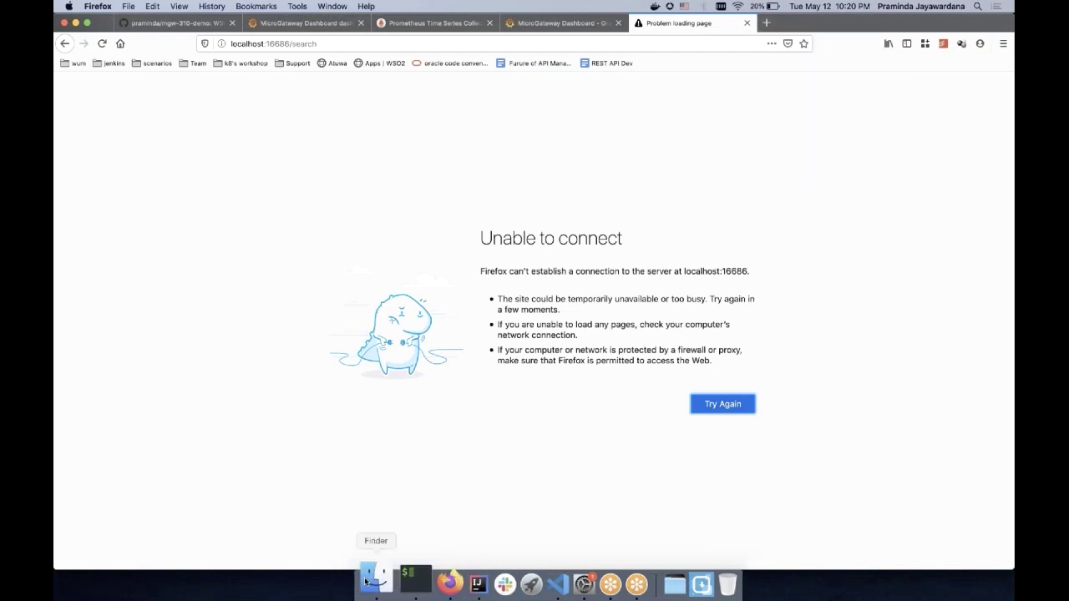
- Check the built interceptor jar in the java-interceptor-demo target folder
click(370, 582)
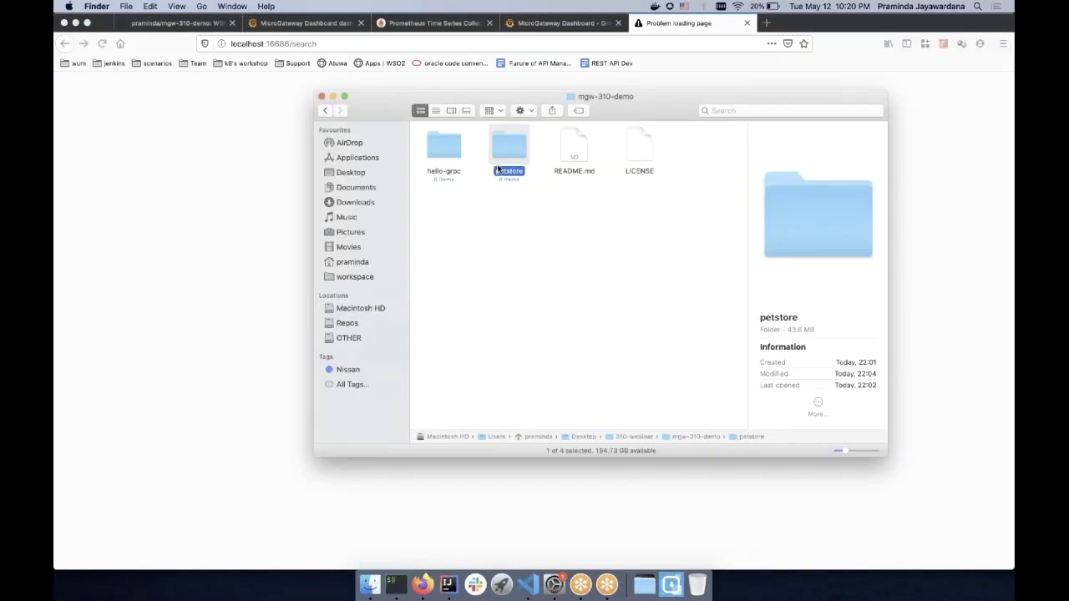
key(super+Up)
double_click(511, 146)
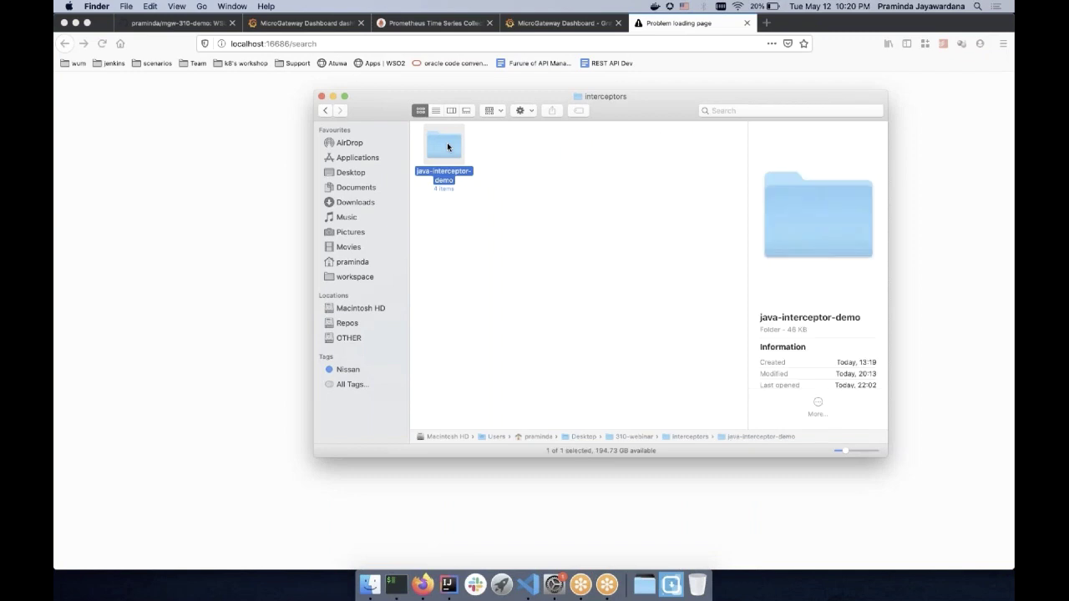
double_click(447, 142)
double_click(507, 145)
click(640, 148)
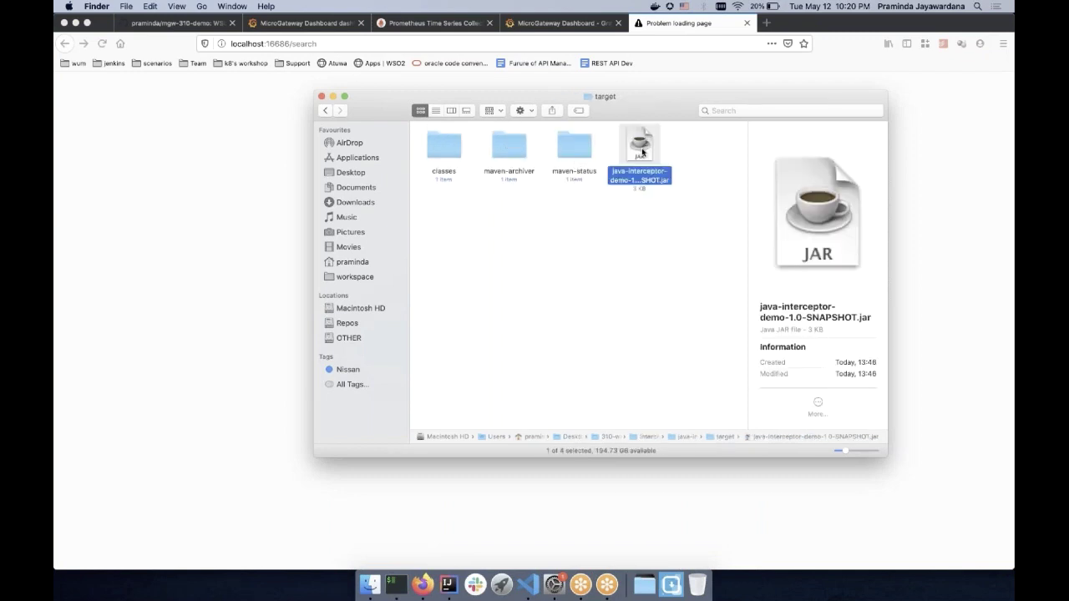
key(super+Up)
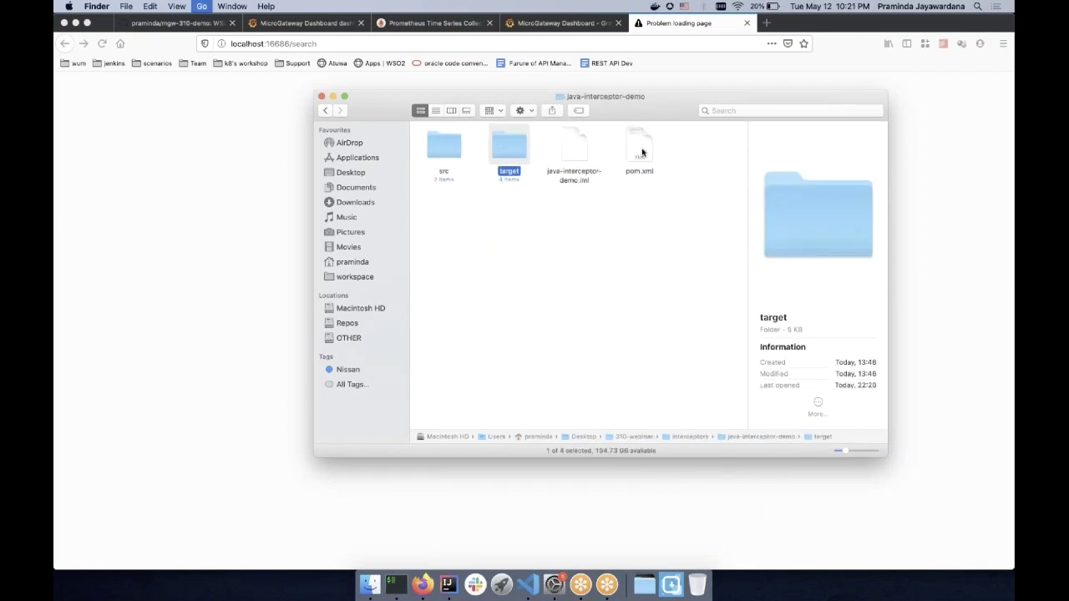
key(super+Up)
key(super+Up)
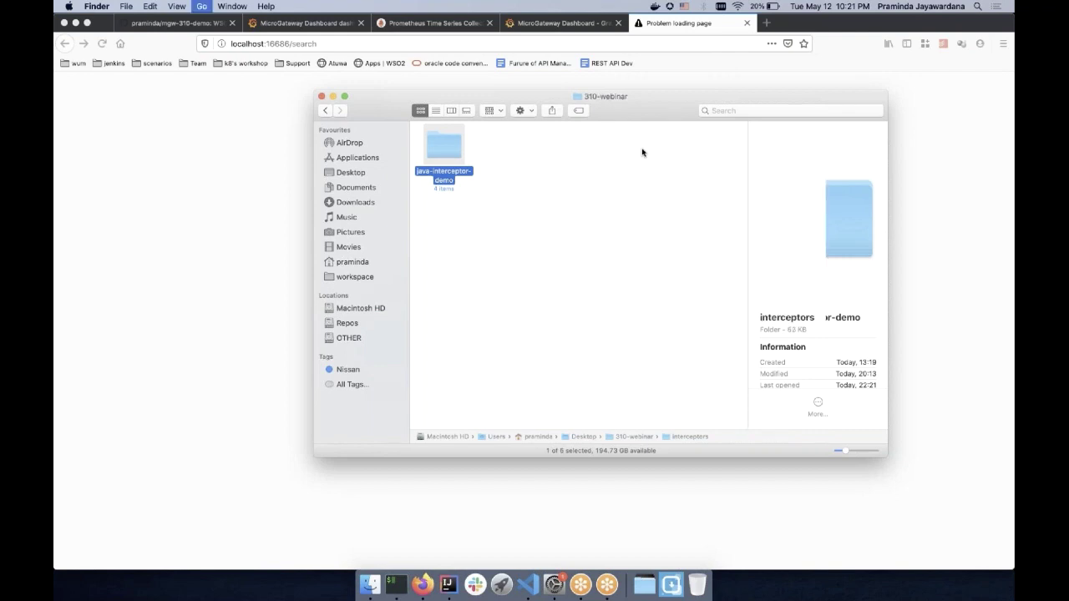
- Confirm the interceptor jar is in mgw-310-demo/petstore/lib
double_click(580, 149)
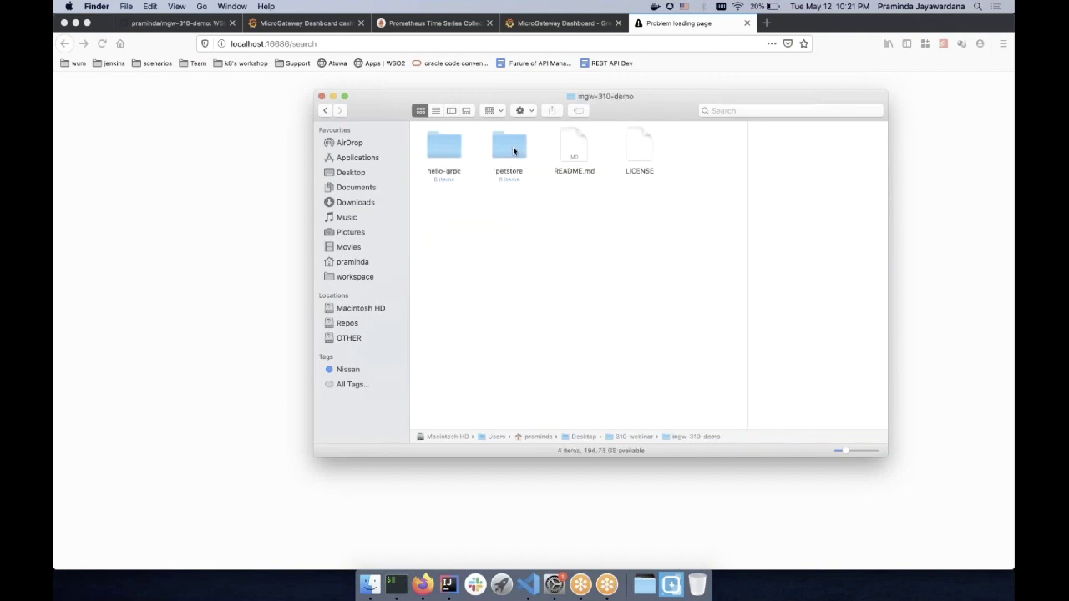
click(513, 151)
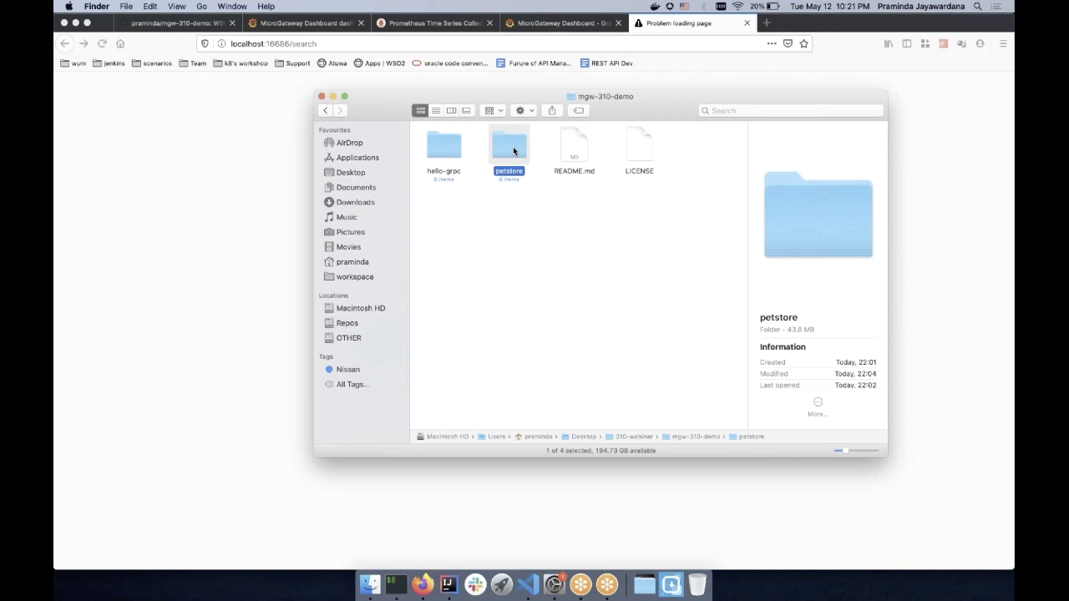
double_click(513, 151)
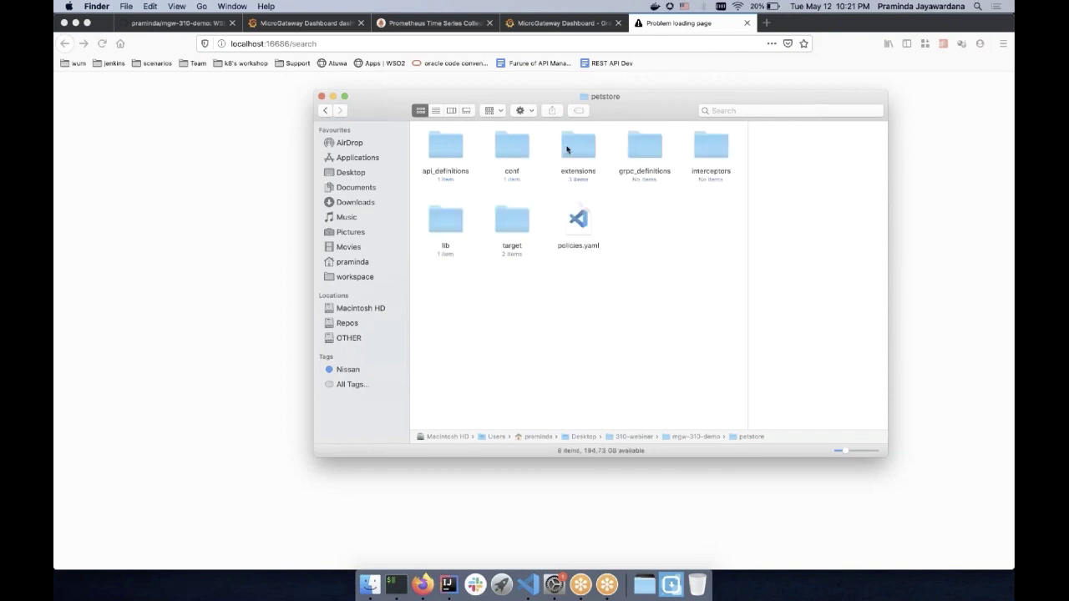
double_click(448, 219)
click(445, 152)
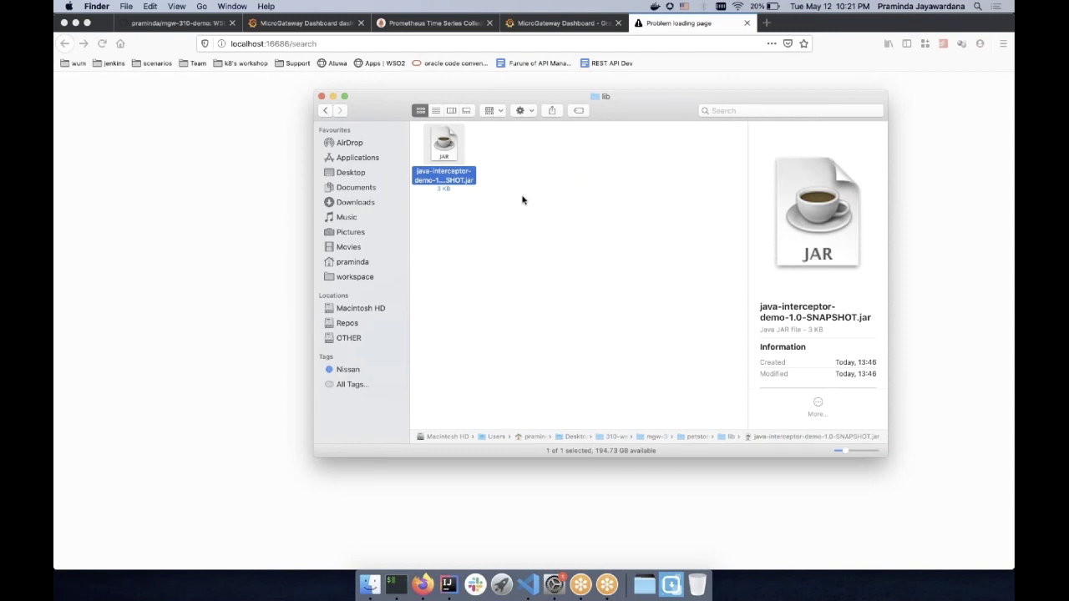
key(super+Up)
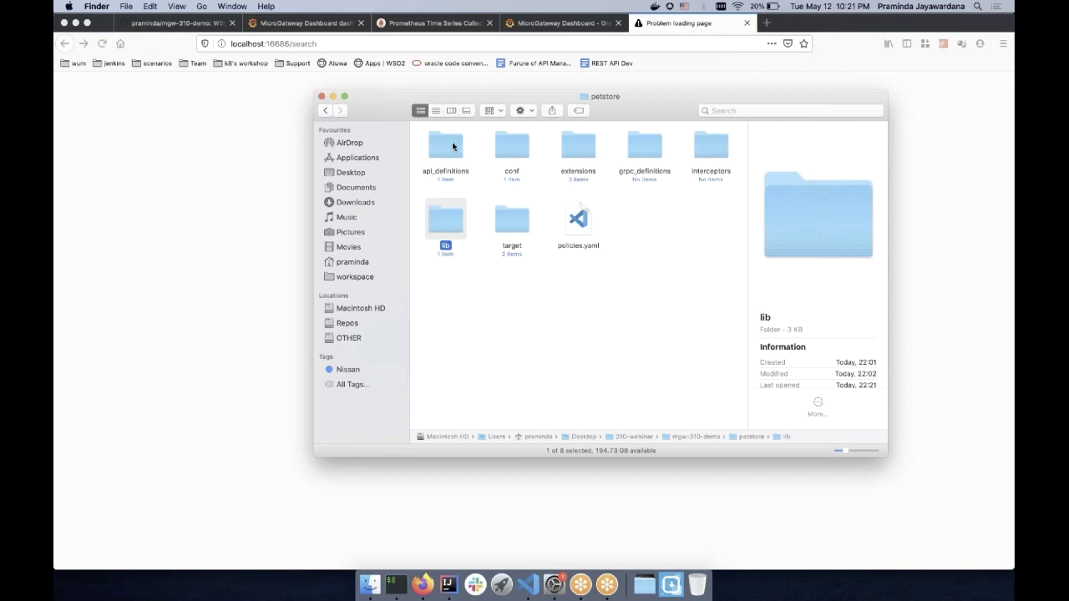
- Open api_definitions/petstore_basic.yaml in the code editor
double_click(453, 147)
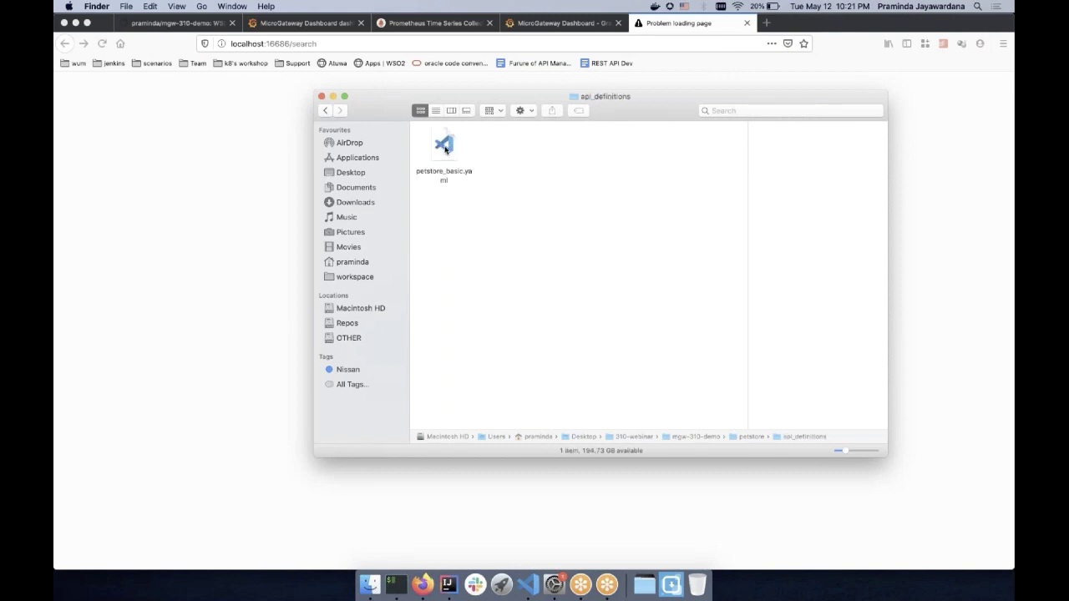
click(445, 150)
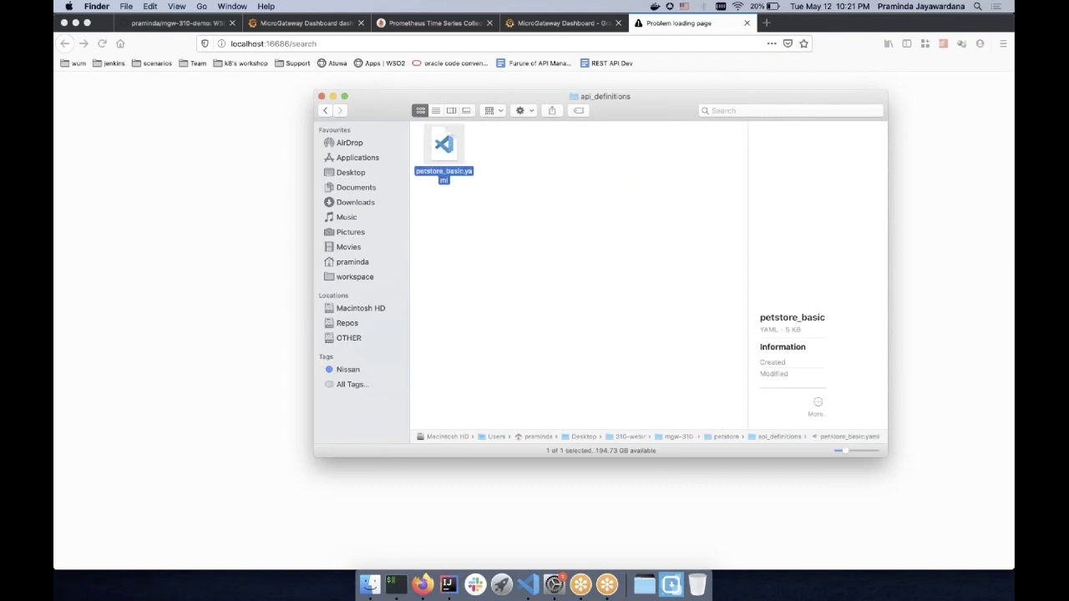
key(super+Tab)
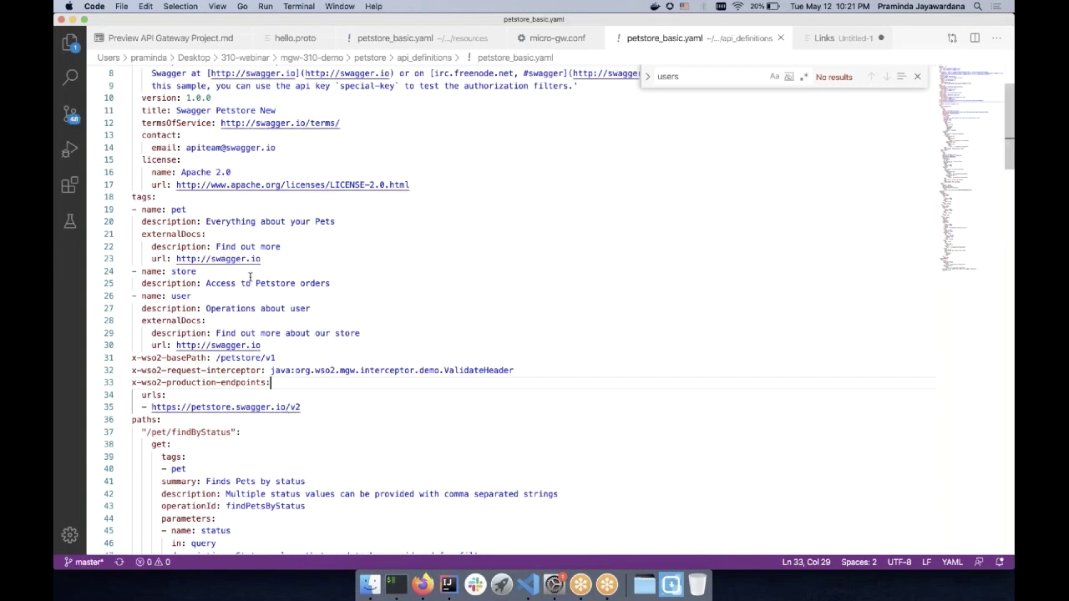
- Change the version digit at the end of the endpoint URL to 2
scroll(250, 277, up, 1)
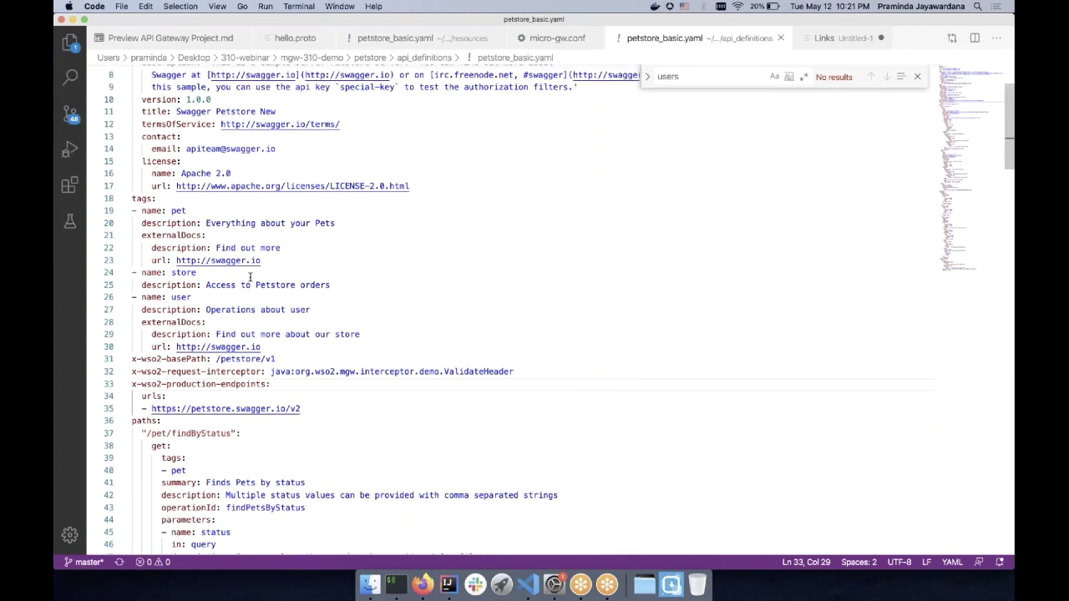
scroll(249, 277, down, 3)
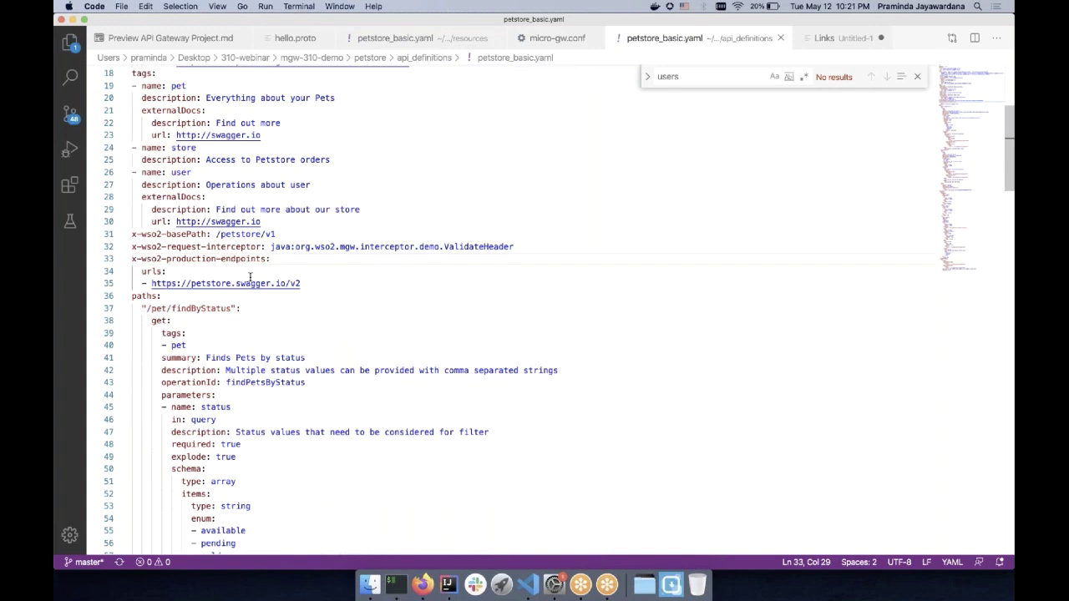
scroll(250, 277, up, 4)
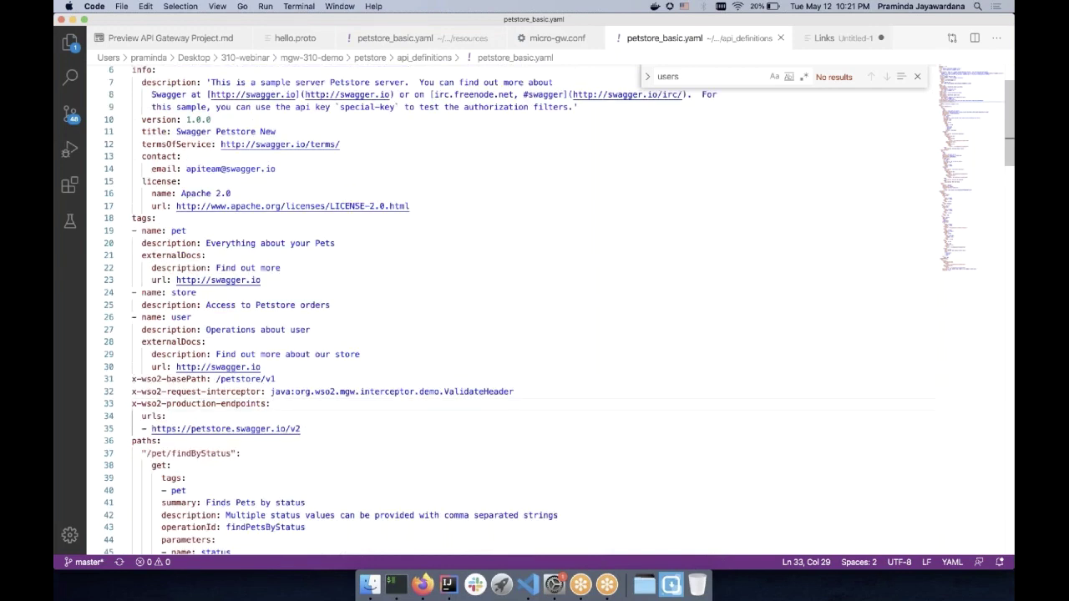
drag(132, 378, 276, 378)
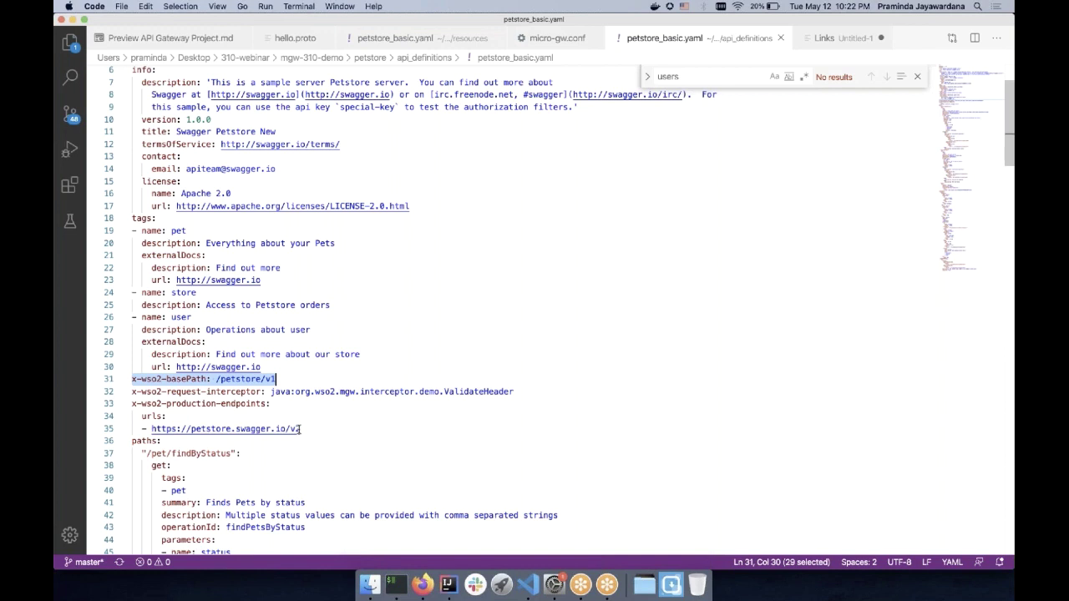
click(301, 429)
key(BackSpace)
text(2)
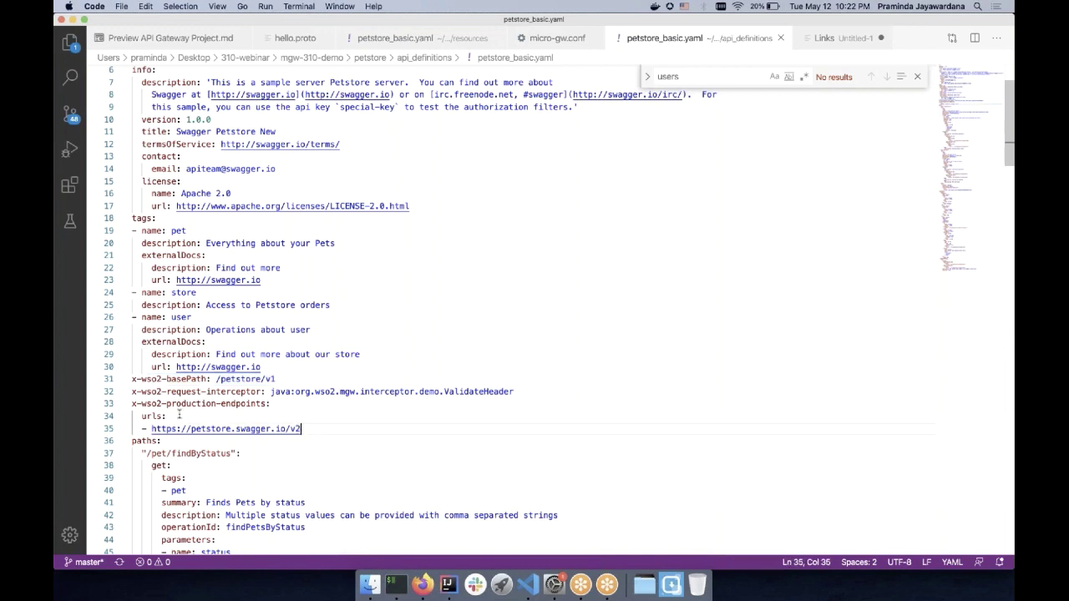
- Cut the API-level x-wso2-request-interceptor line
shift+click(123, 405)
key(Left)
key(Left)
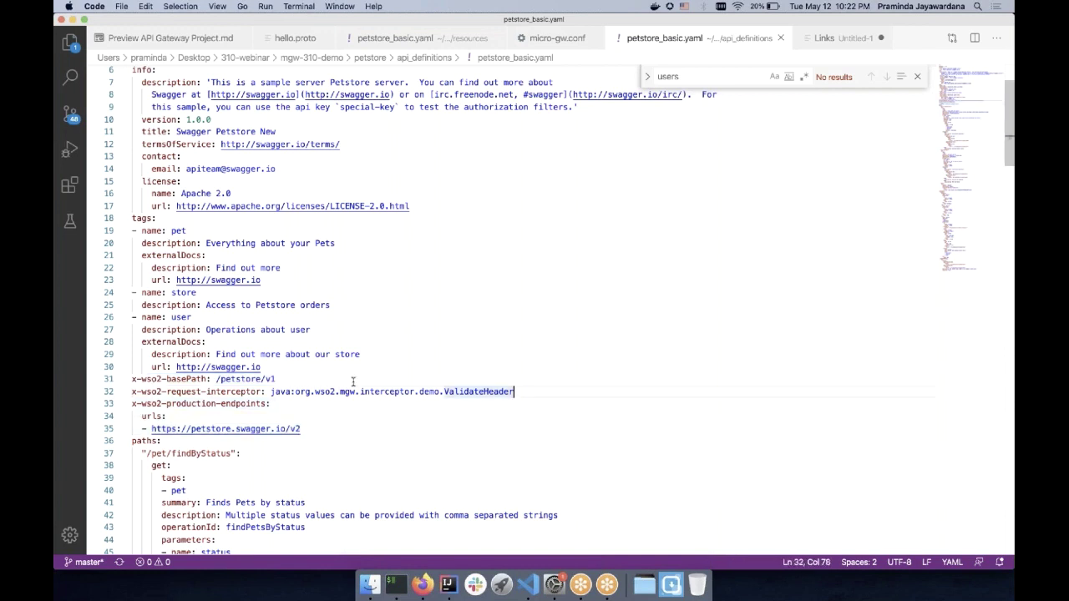
key(shift+Home)
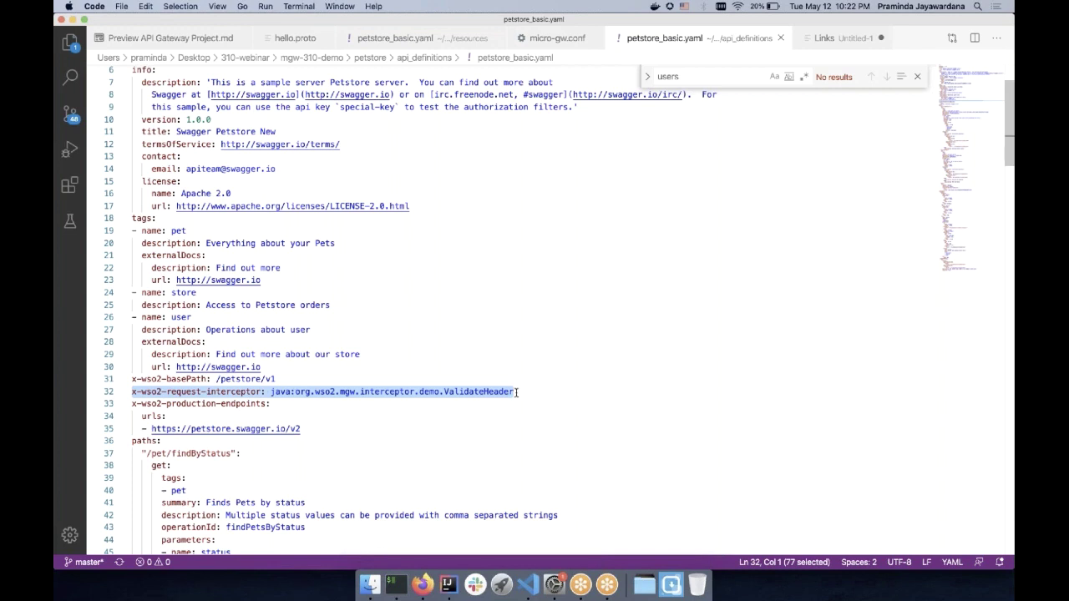
click(517, 391)
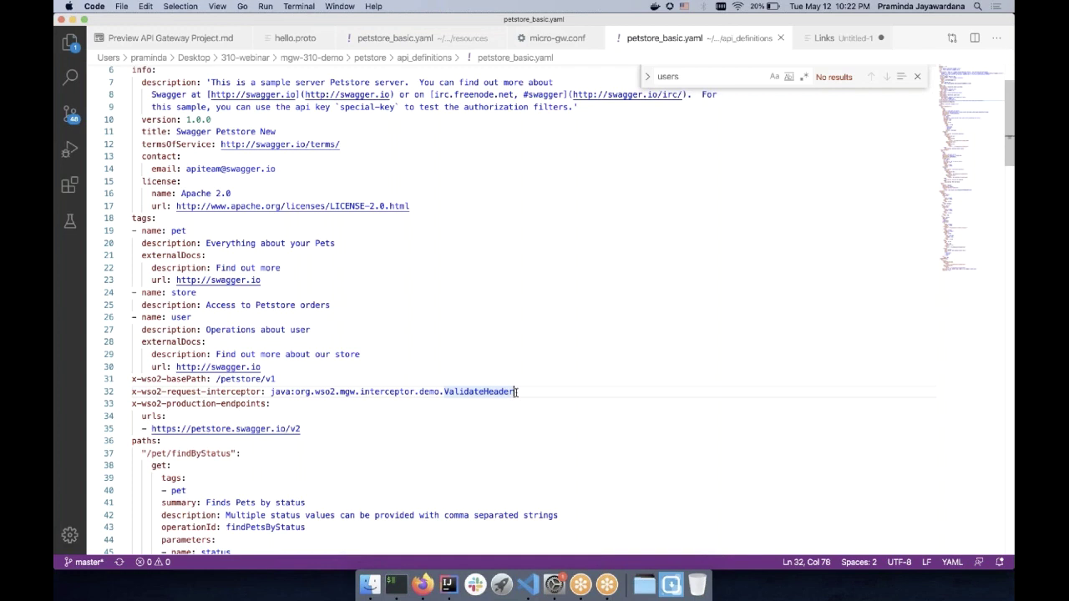
key(shift+Up)
key(ctrl+c)
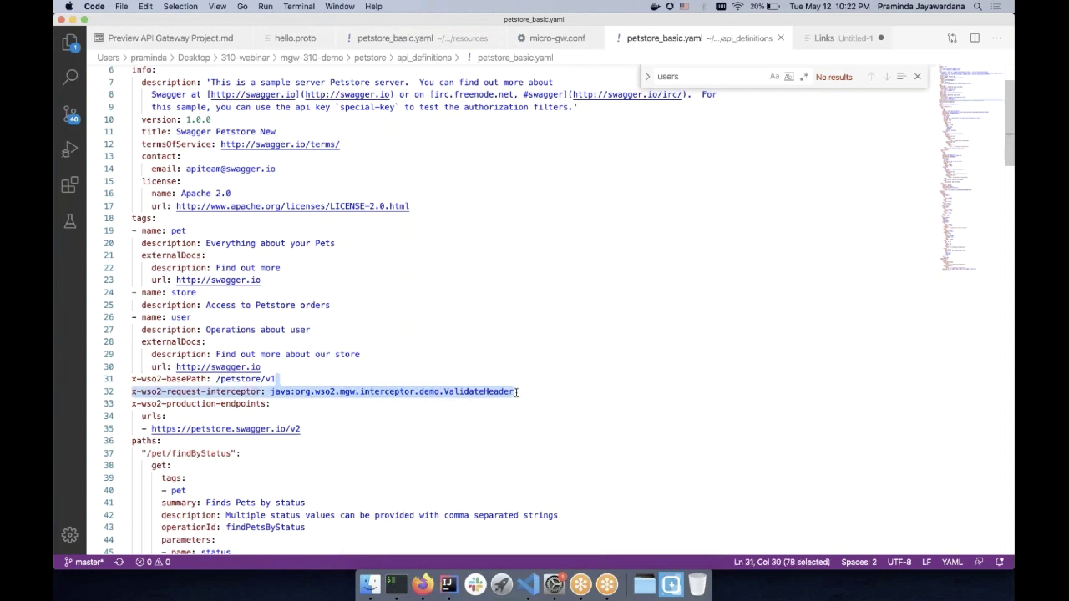
key(BackSpace)
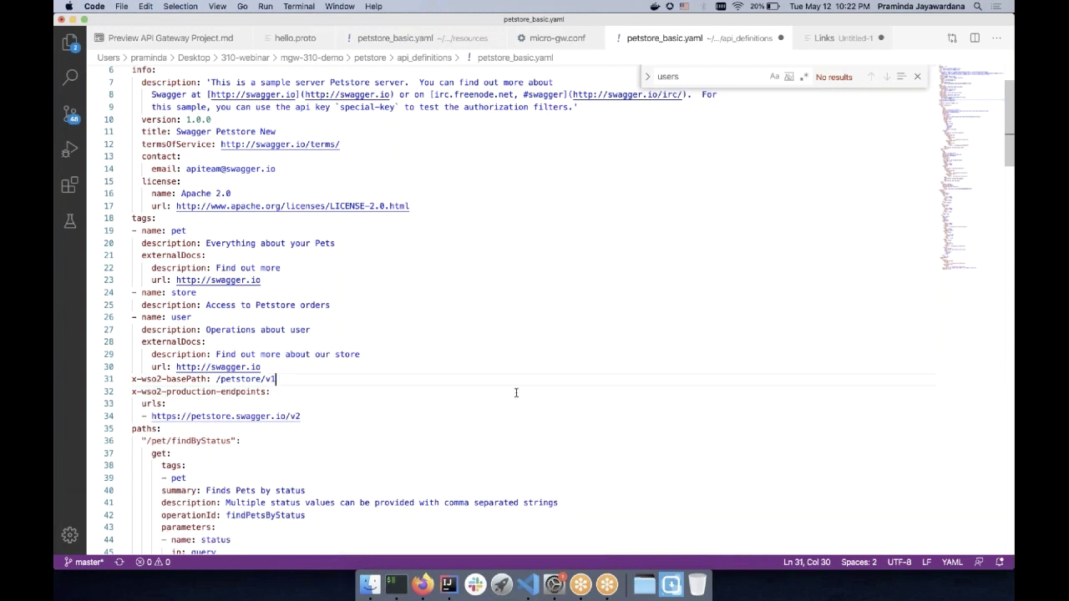
- Paste the interceptor line under operationId: addPet in the /pets post operation
scroll(516, 393, down, 20)
click(271, 389)
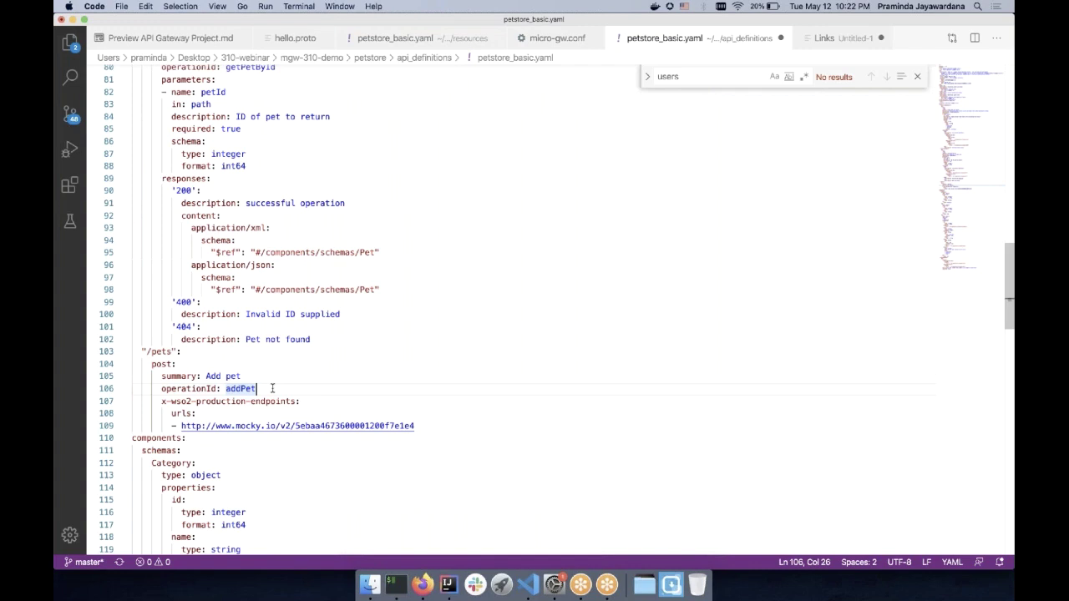
key(Return)
key(ctrl+v)
key(Home)
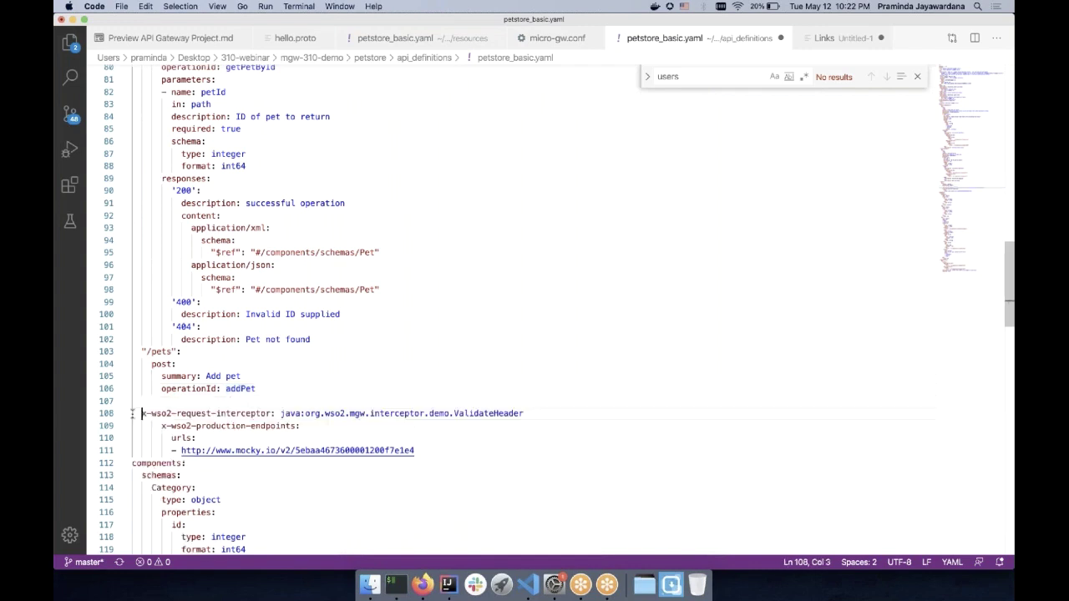
key(ctrl+z)
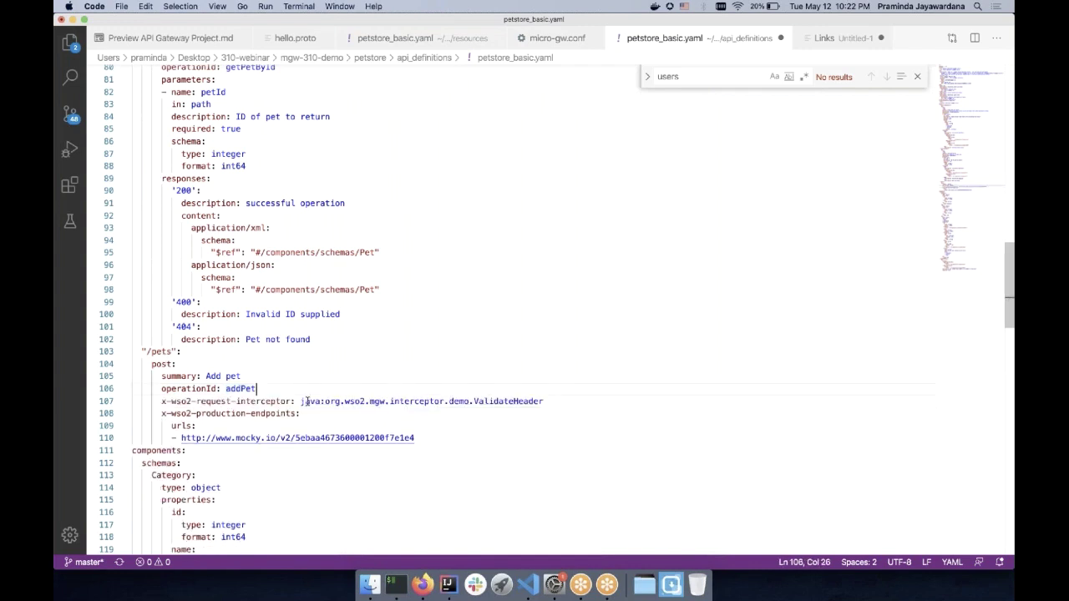
- Select 'java' on line 107, save petstore_basic.yaml and return to the terminal
click(306, 402)
double_click(306, 402)
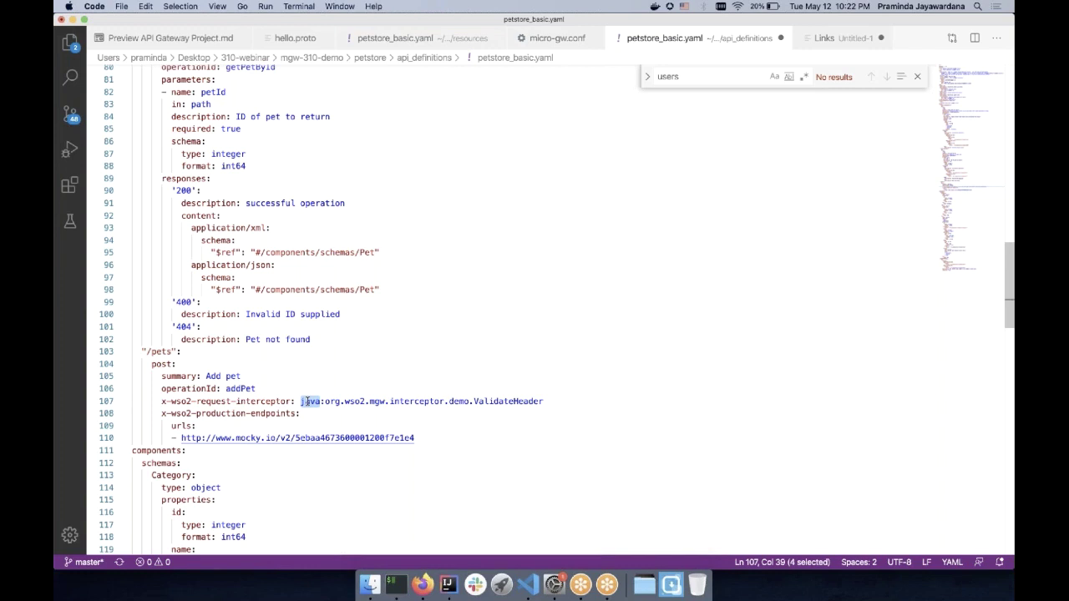
key(super+s)
key(super+Tab)
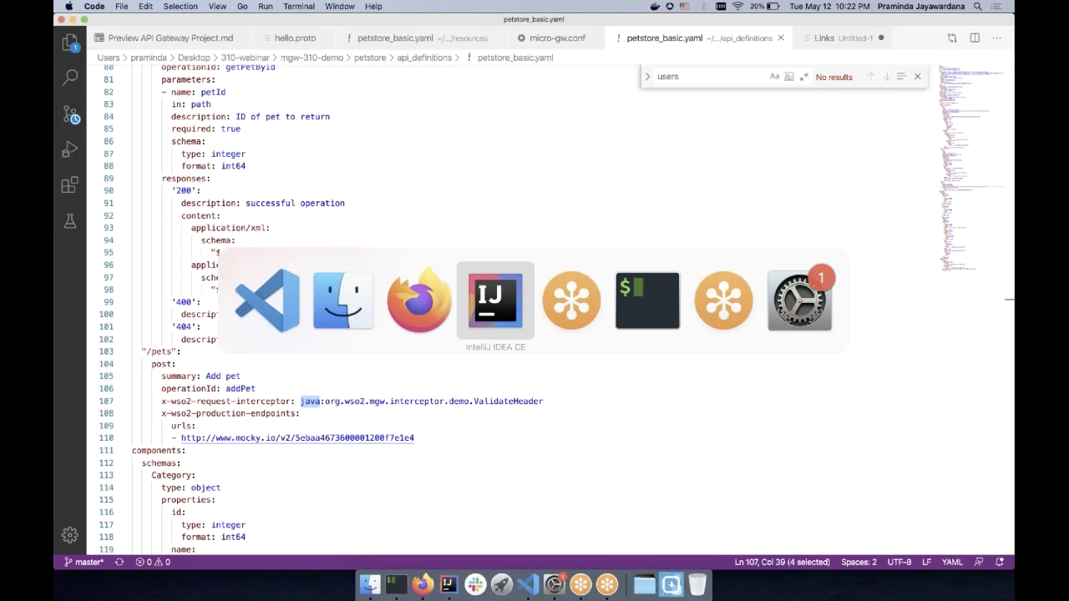
key(super+Tab)
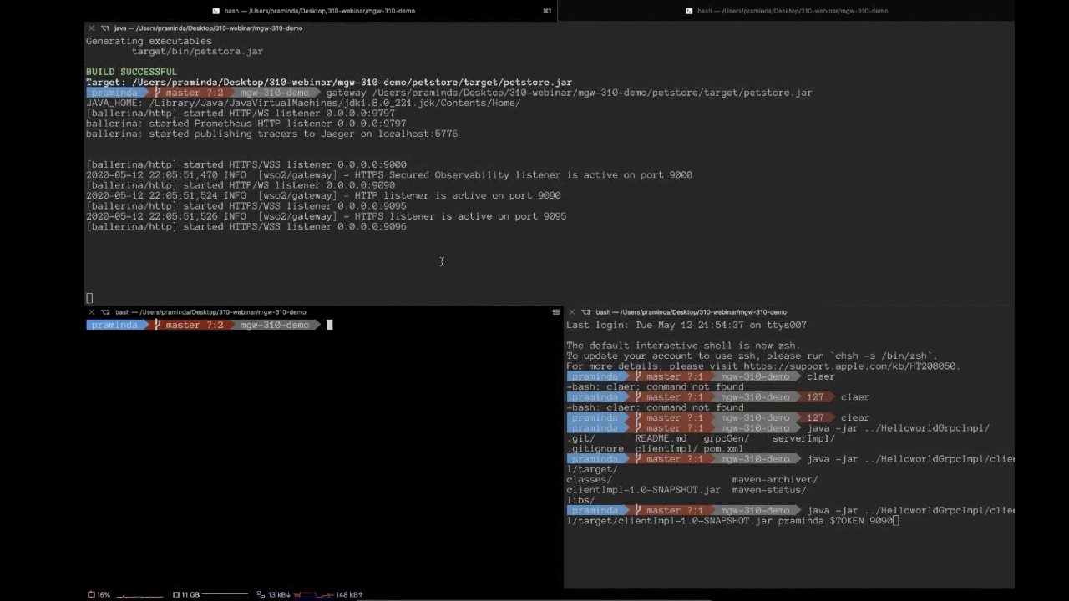
- Stop the running gateway and rerun it with the rebuilt petstore.jar
key(ctrl+c)
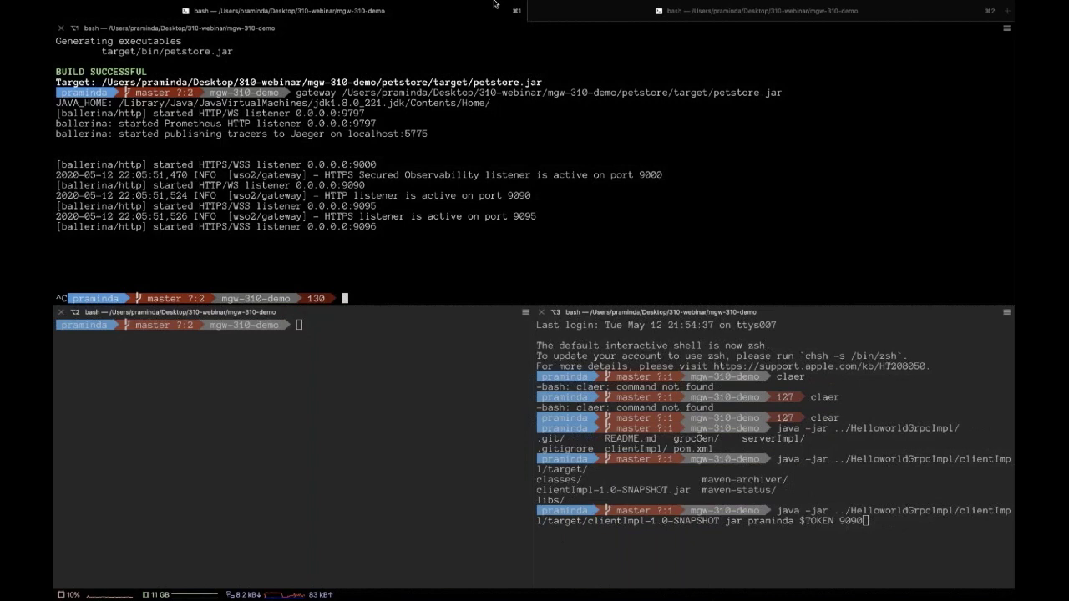
key(Up)
key(Return)
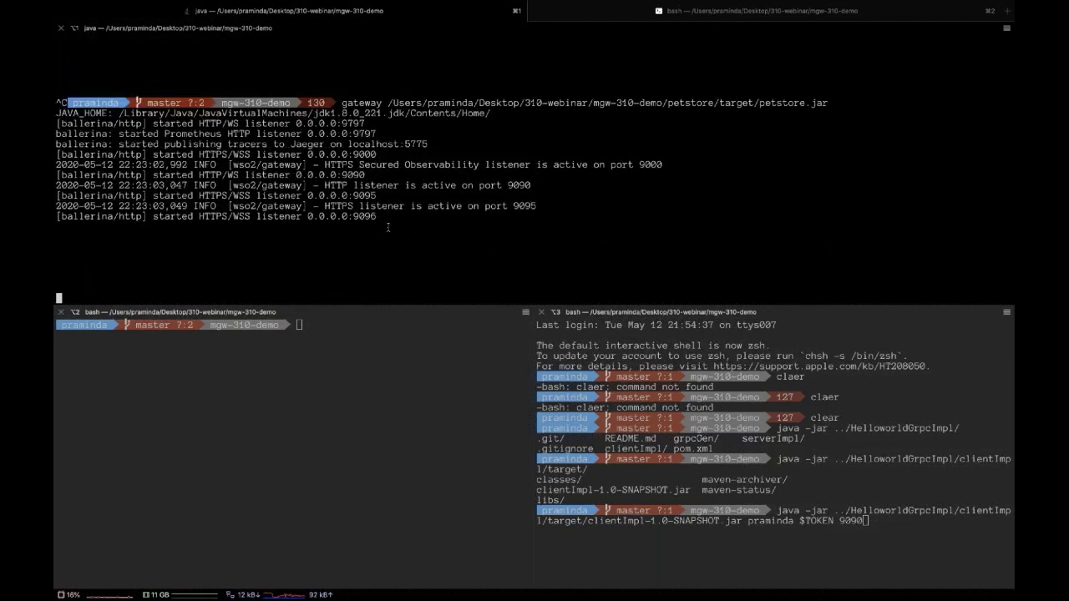
key(super+2)
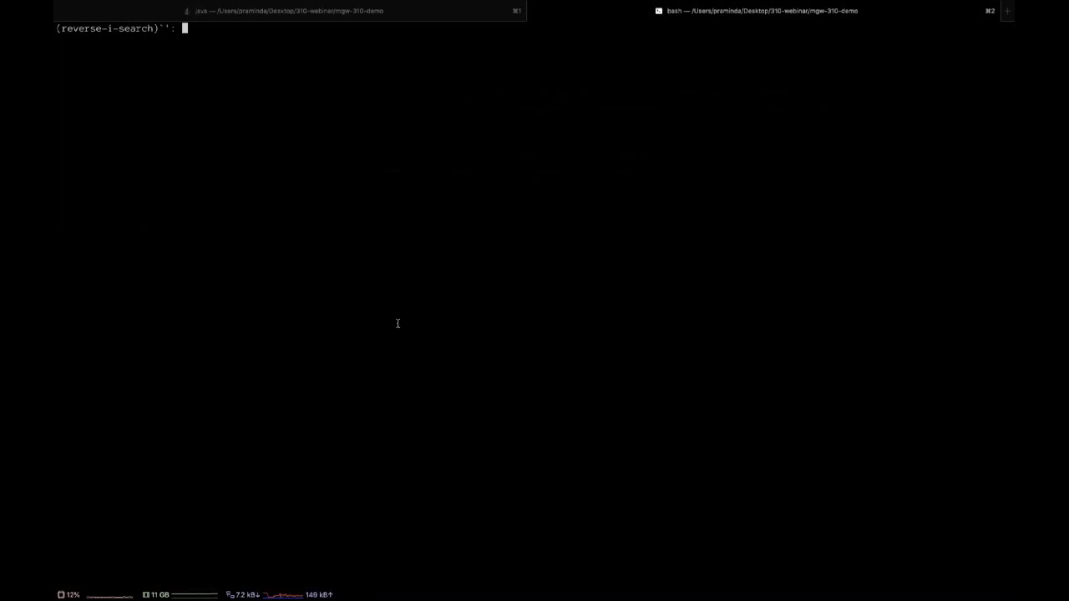
- Send the recalled pets curl POST without X-Auth, getting 'Missing required header'
text(p)
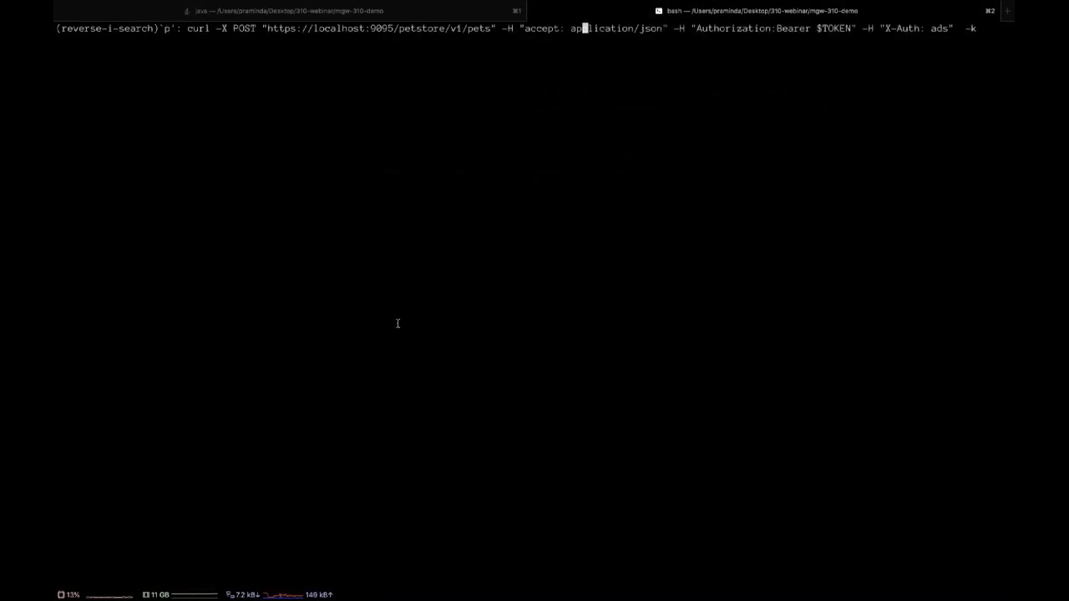
text(ets)
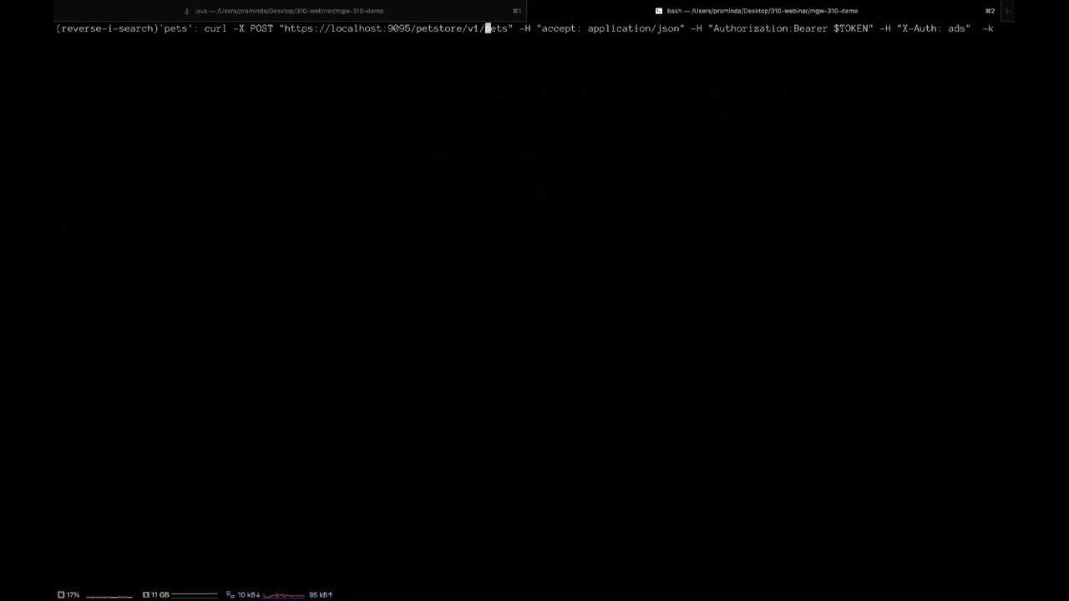
key(ctrl+e)
key(Left)
key(Left)
key(Left)
key(Left)
key(BackSpace)
key(BackSpace)
key(BackSpace)
key(BackSpace)
key(BackSpace)
key(BackSpace)
key(BackSpace)
key(BackSpace)
key(BackSpace)
key(BackSpace)
key(BackSpace)
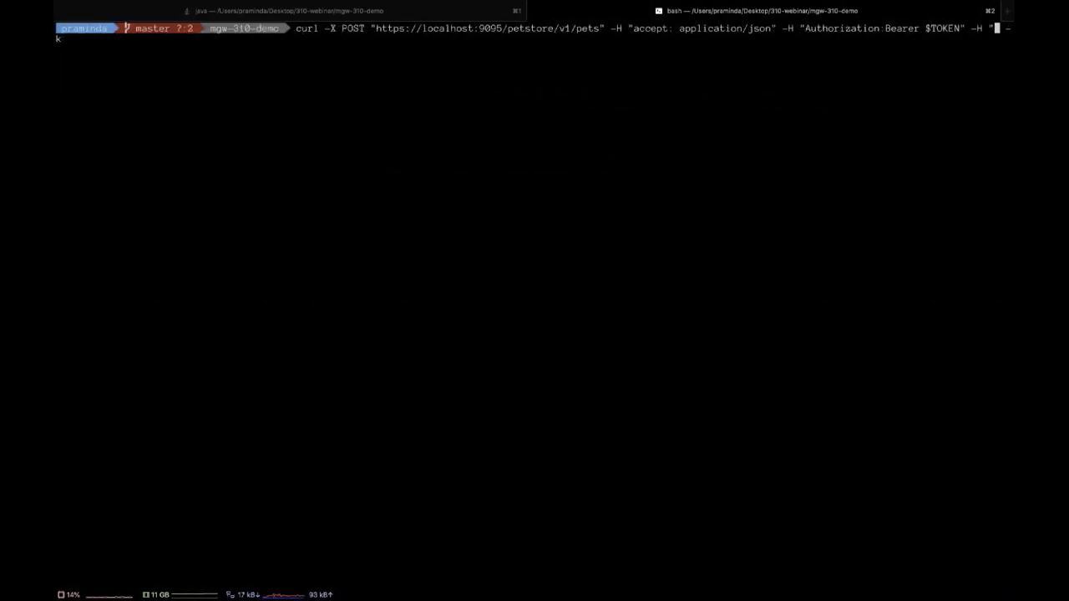
key(BackSpace)
key(BackSpace)
key(BackSpace)
key(BackSpace)
key(Return)
drag(114, 38, 246, 39)
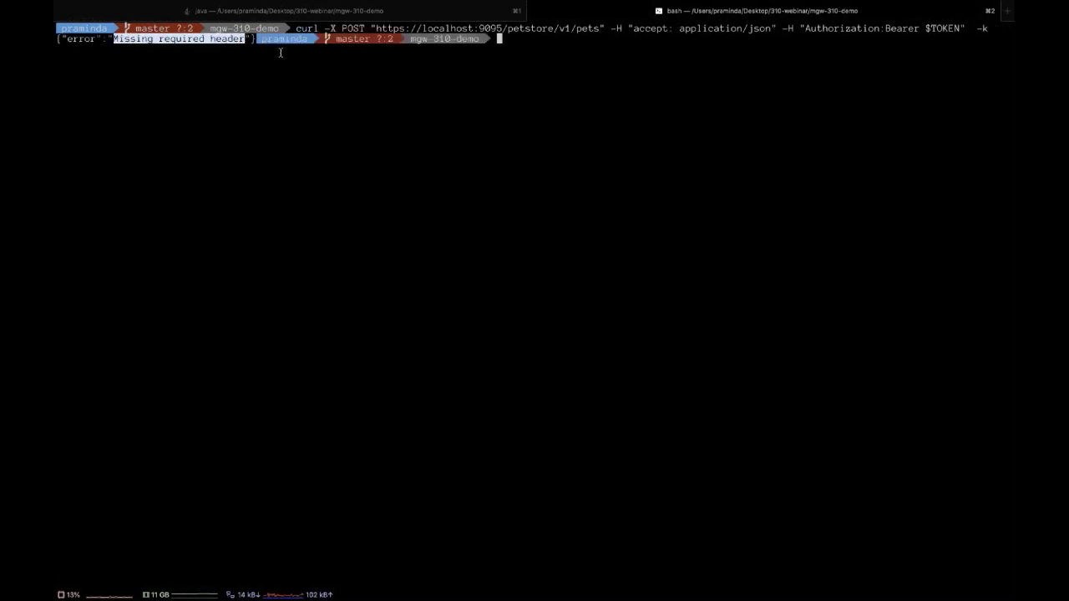
click(400, 148)
key(Return)
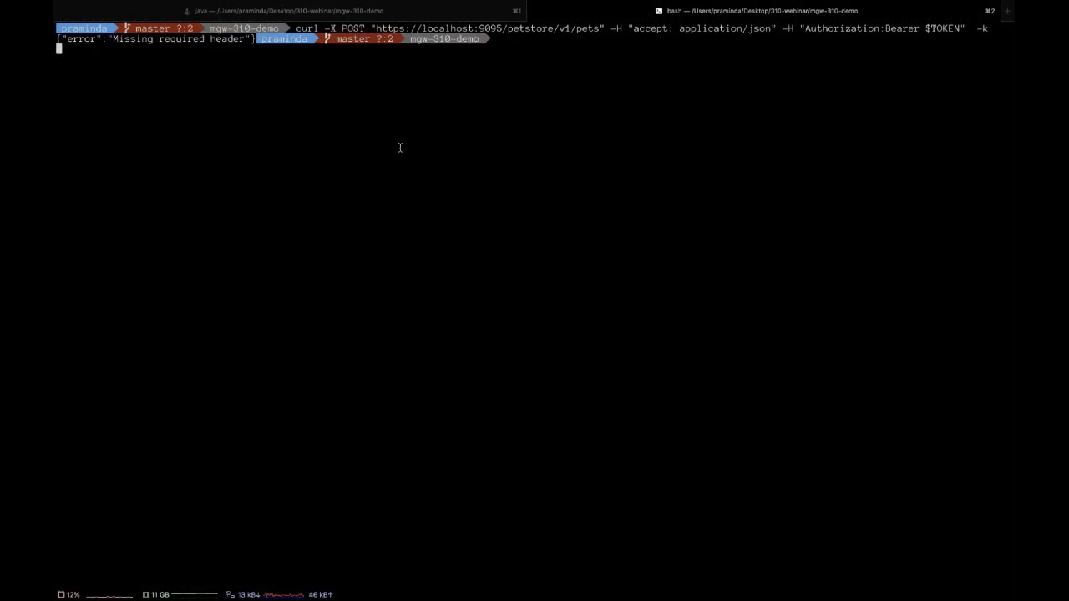
- Resend the POST with an X-Auth header added before -k, returning petId 3
key(Up)
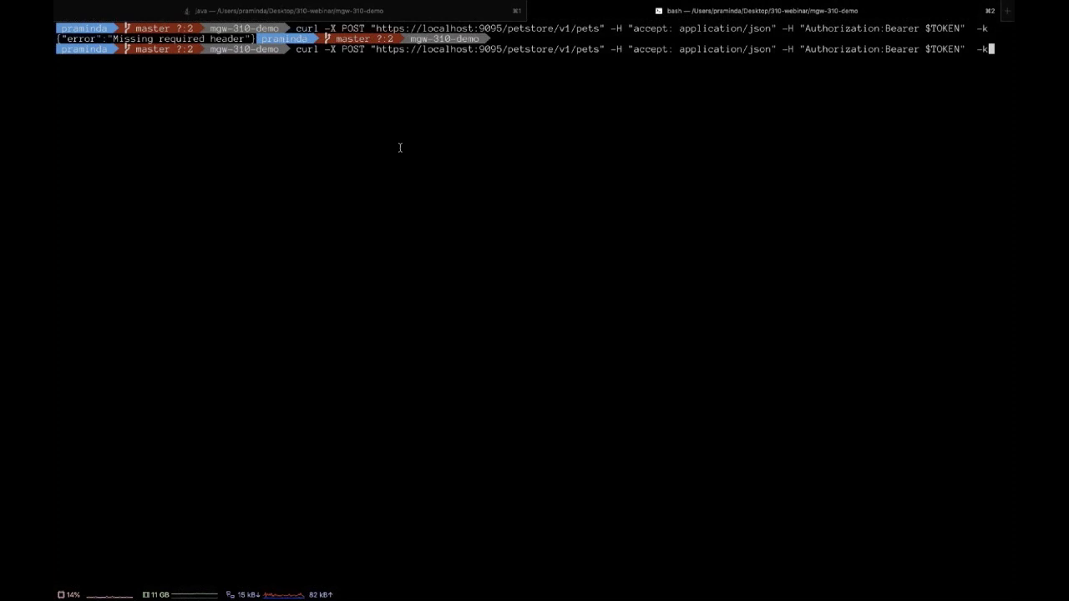
key(Left)
key(Left)
key(Left)
text(-H ")
text(")
text(A)
key(BackSpace)
text(X-Auth: )
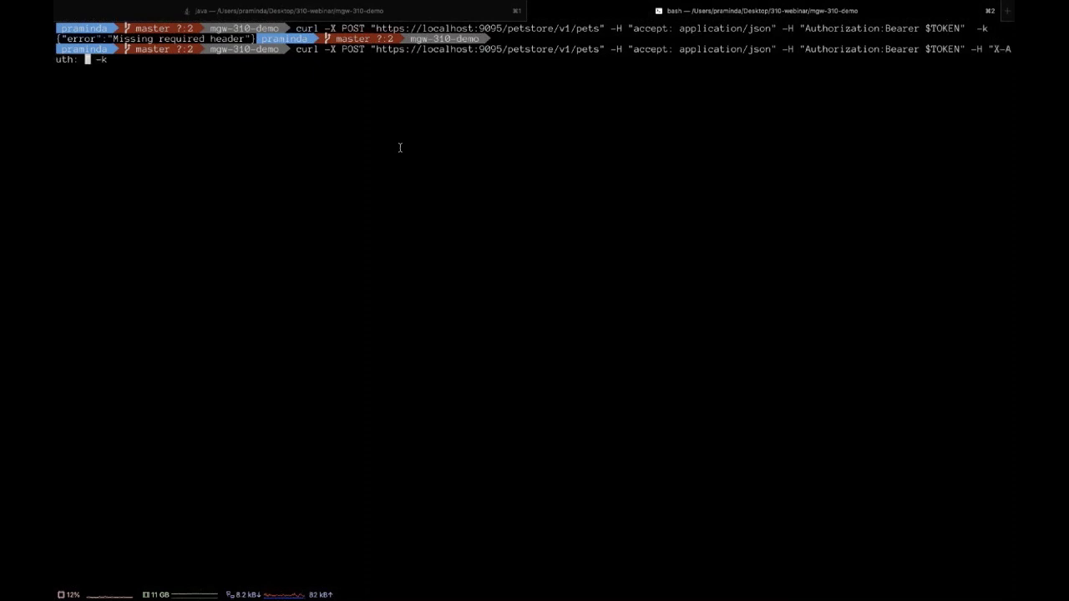
text(123123)
key(Return)
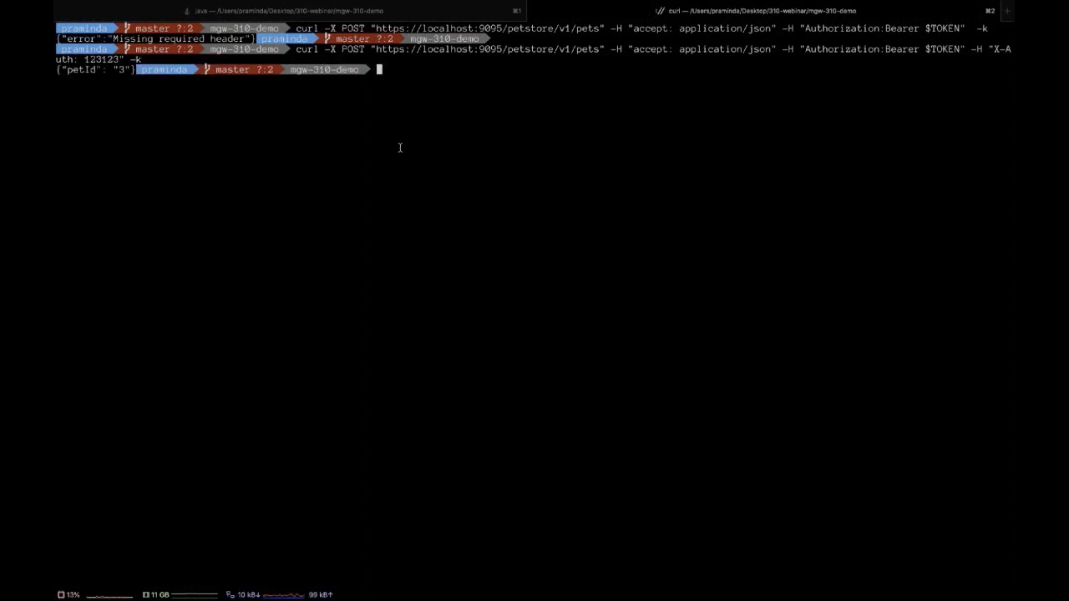
key(Return)
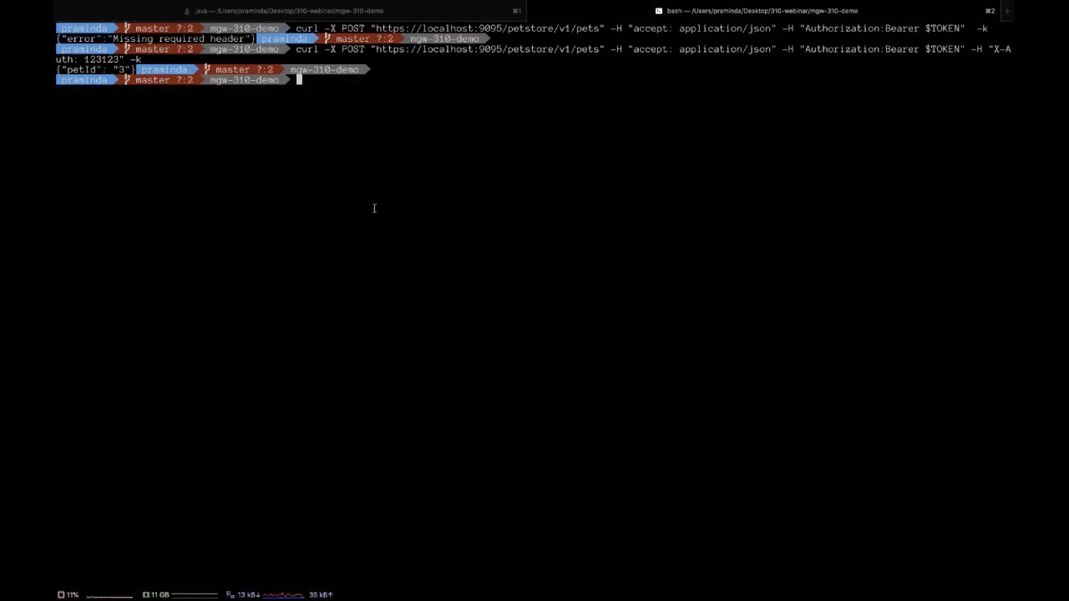
key(super+Tab)
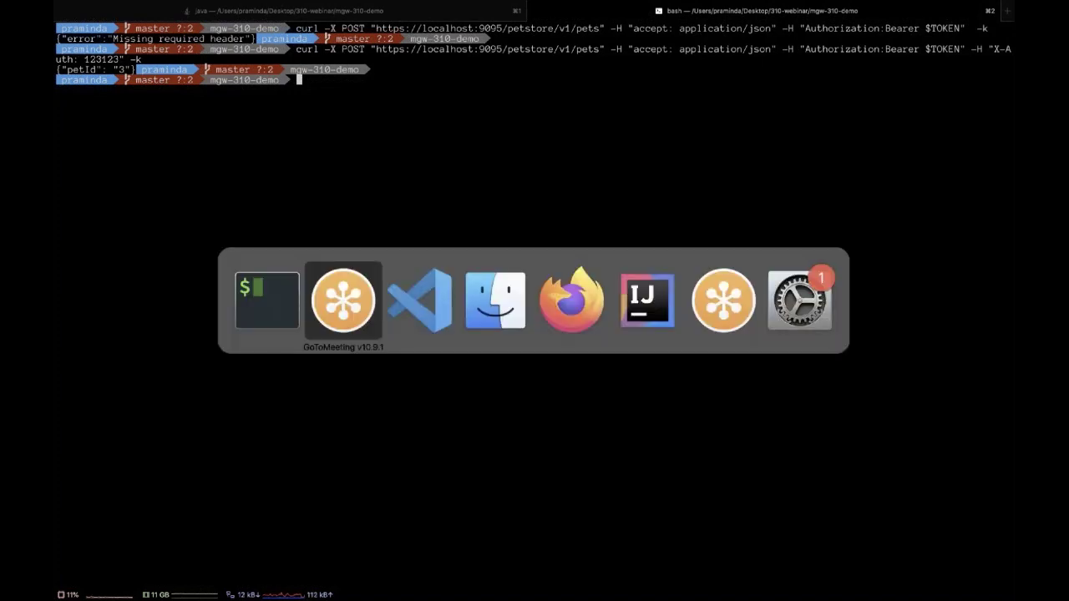
- Leave the Grafana dashboard, reload Jaeger UI at localhost:16686, and refresh Prometheus Targets
key(super+Tab)
key(super+Tab)
key(super+Tab)
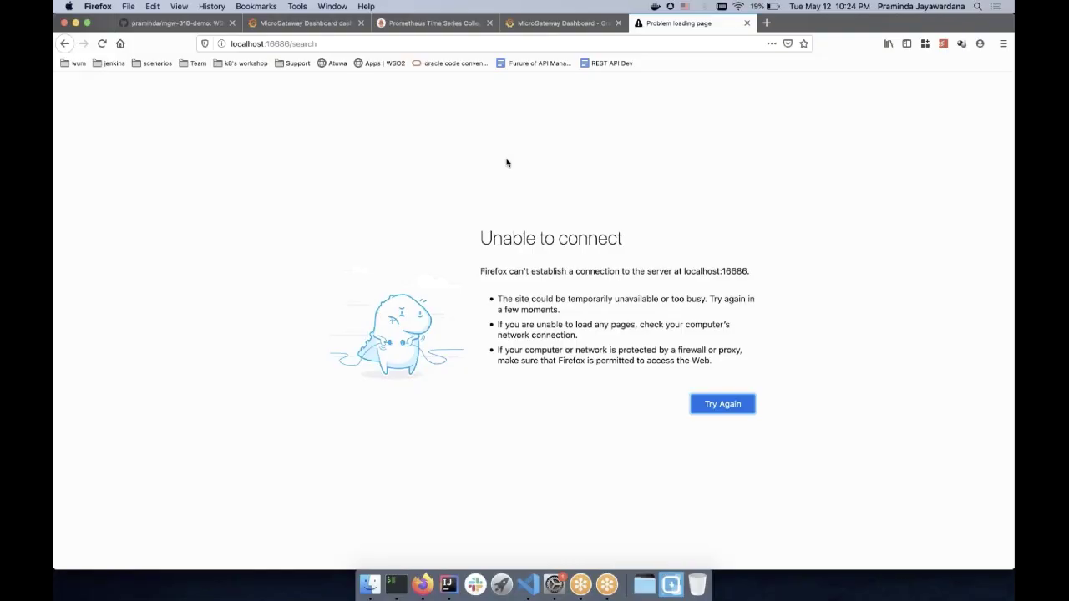
key(ctrl+shift+Tab)
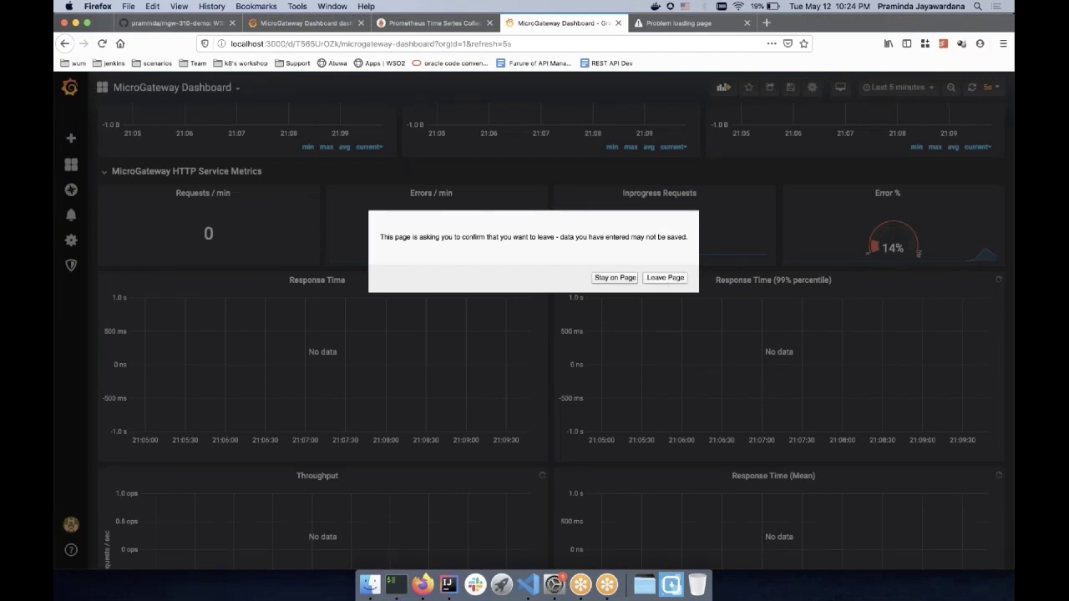
click(664, 277)
click(660, 22)
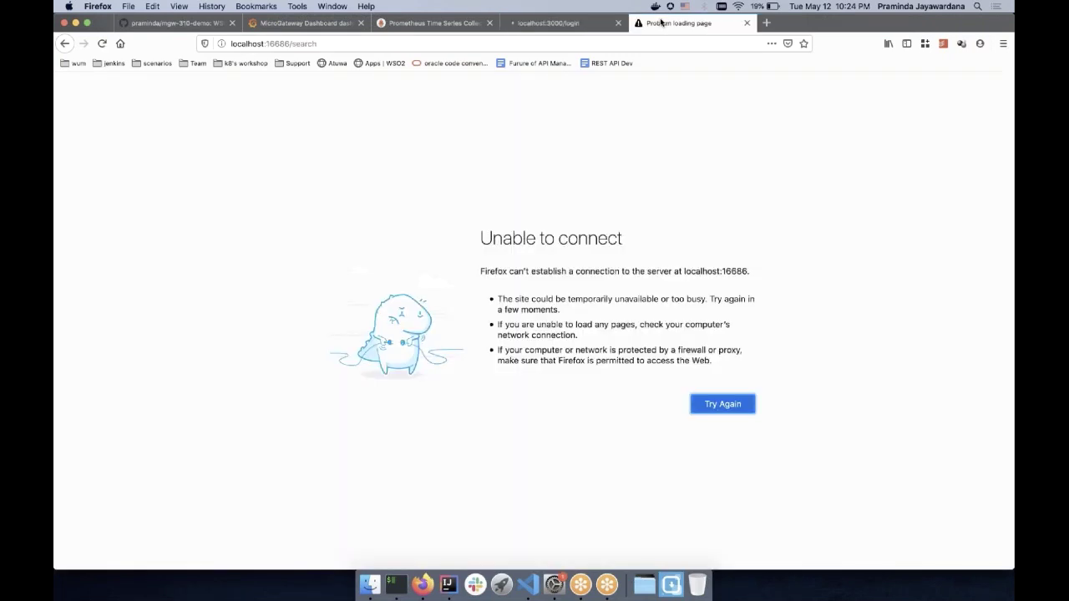
key(super+r)
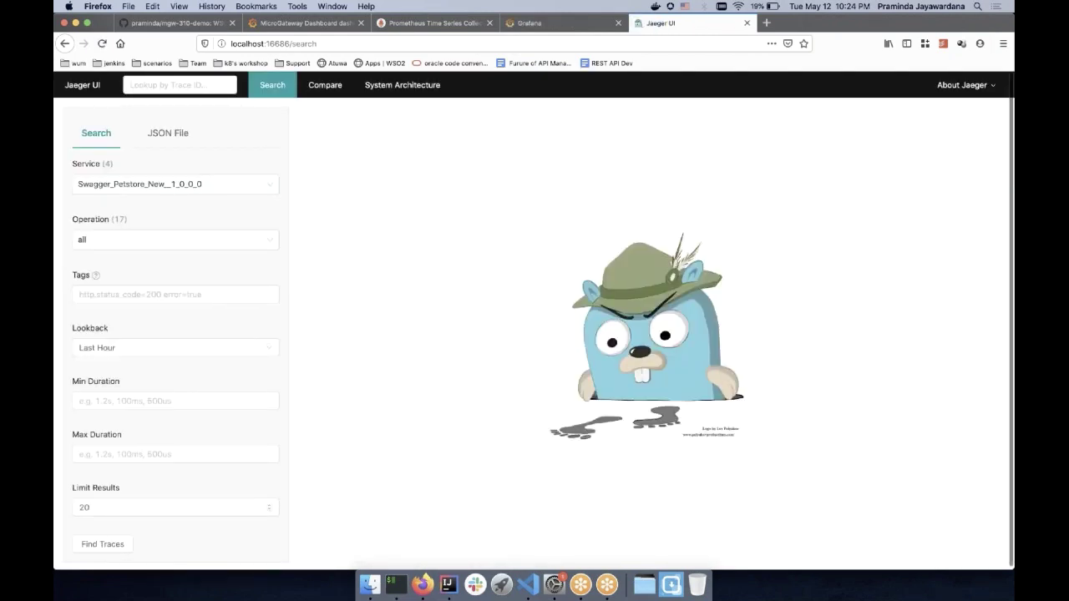
click(424, 23)
key(super+r)
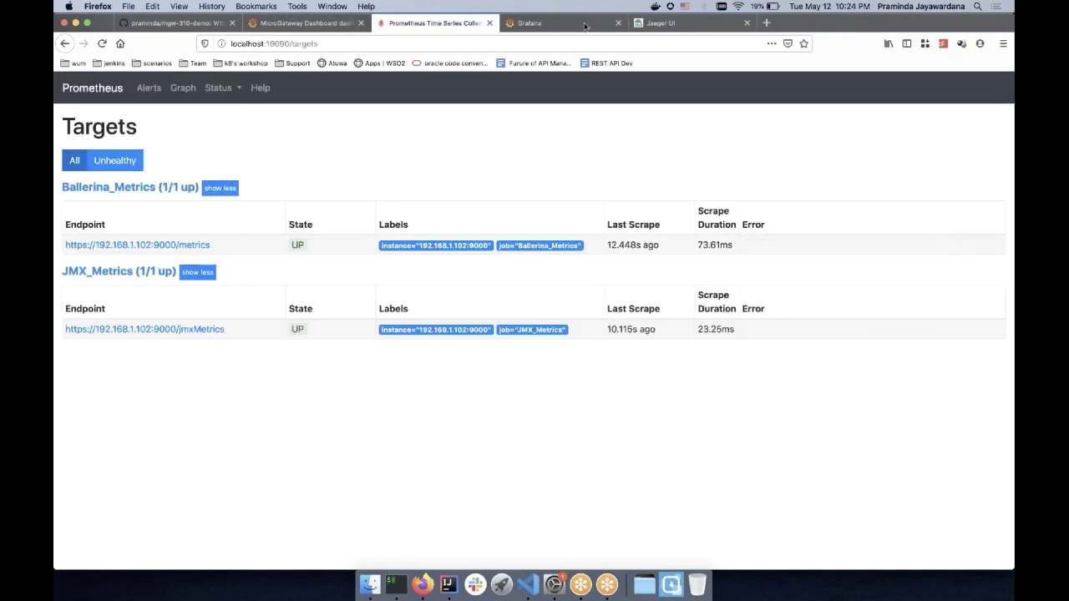
- Log in to Grafana, skipping the password change
click(585, 26)
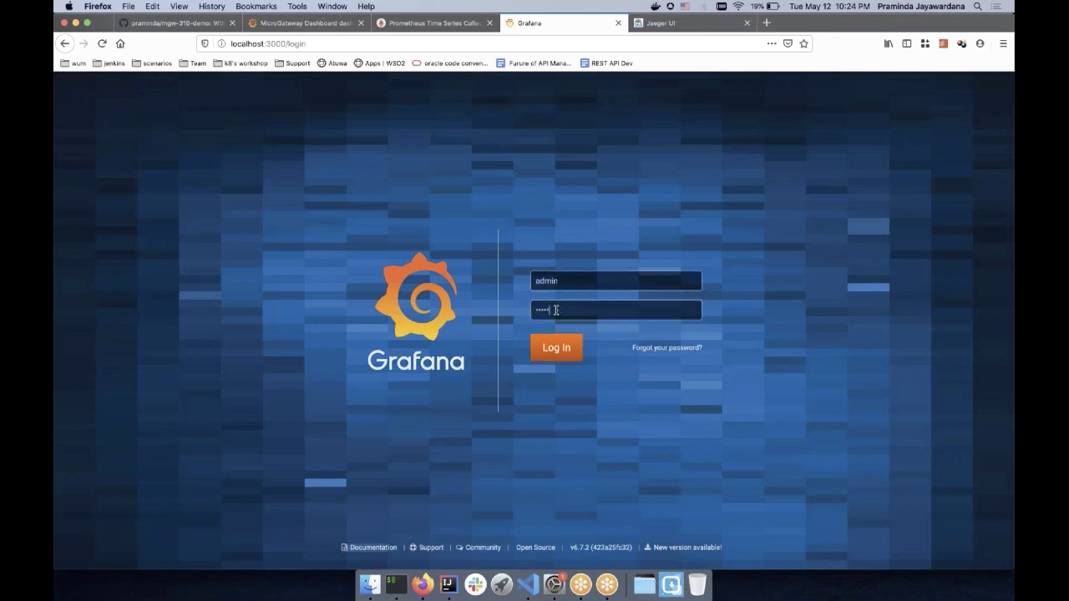
key(Return)
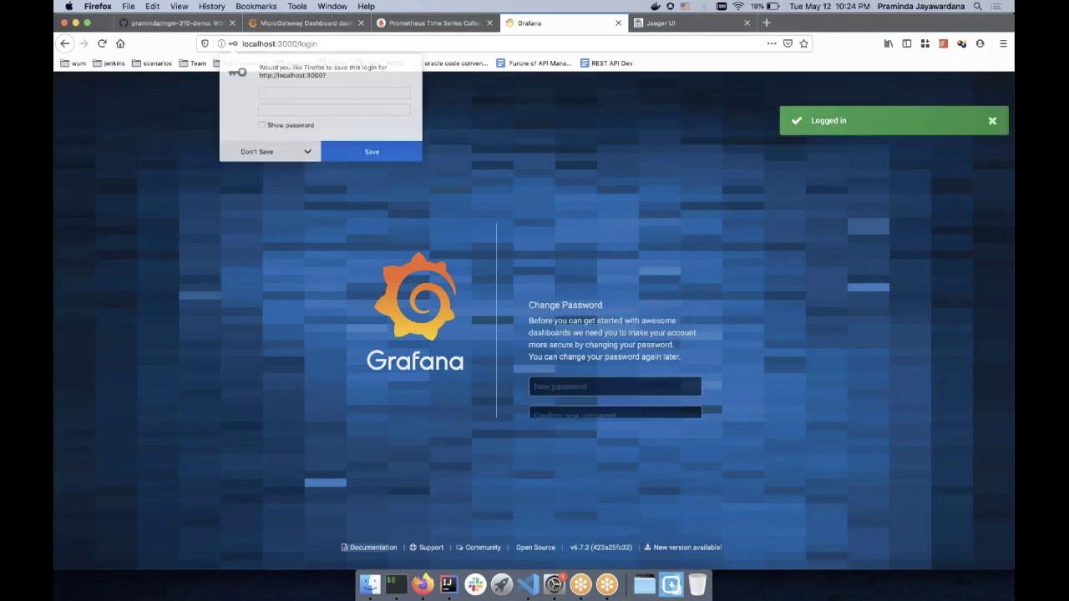
click(627, 381)
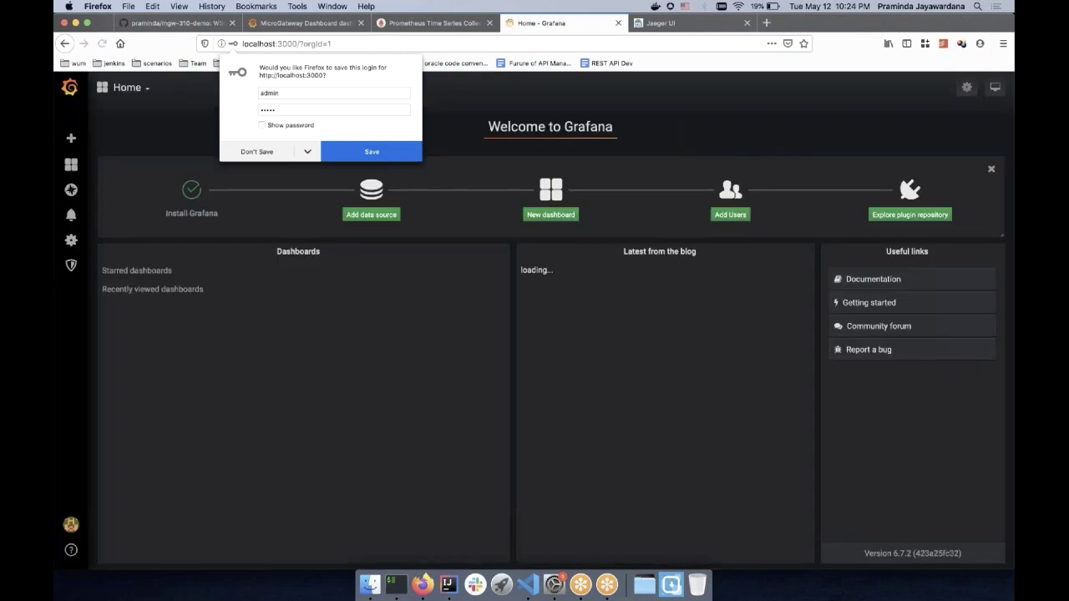
click(371, 215)
click(446, 247)
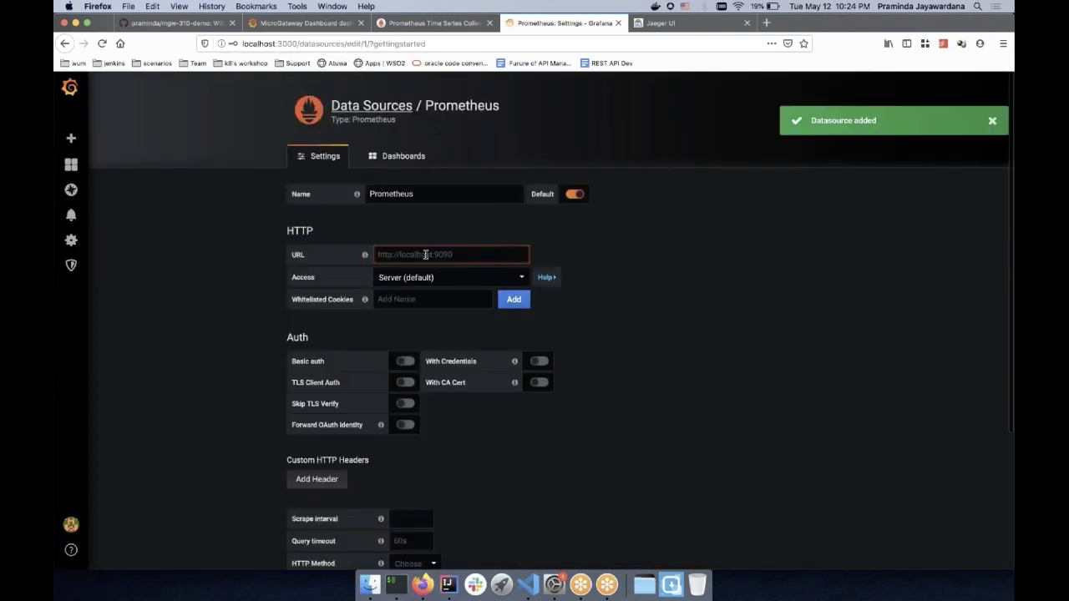
text(http://192.168.1.10)
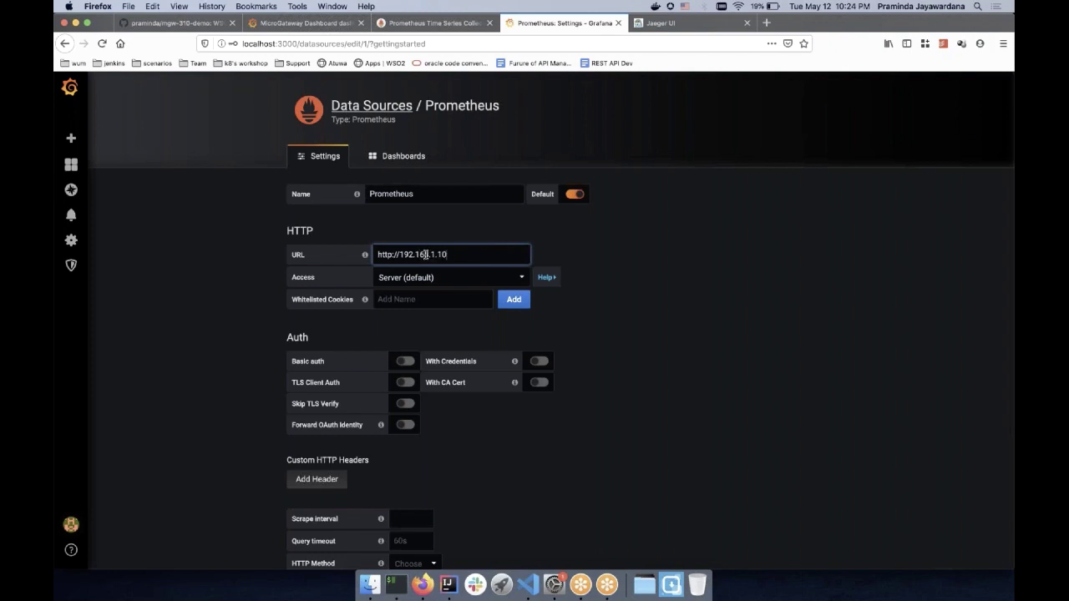
text(2:9090)
click(454, 254)
text(1)
click(448, 277)
click(410, 293)
scroll(376, 375, down, 2)
click(318, 501)
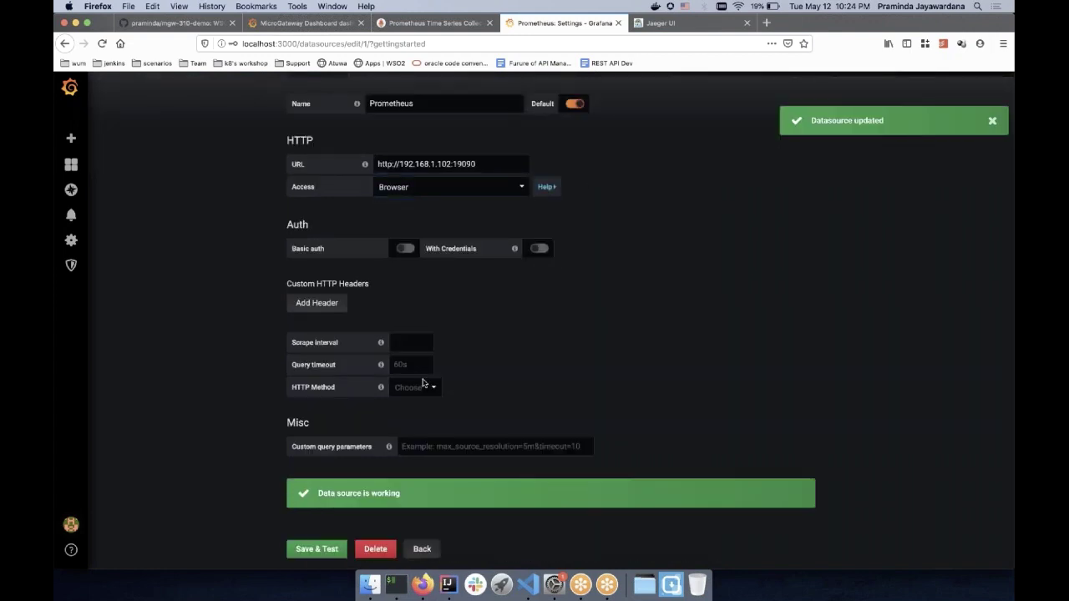
scroll(422, 383, down, 1)
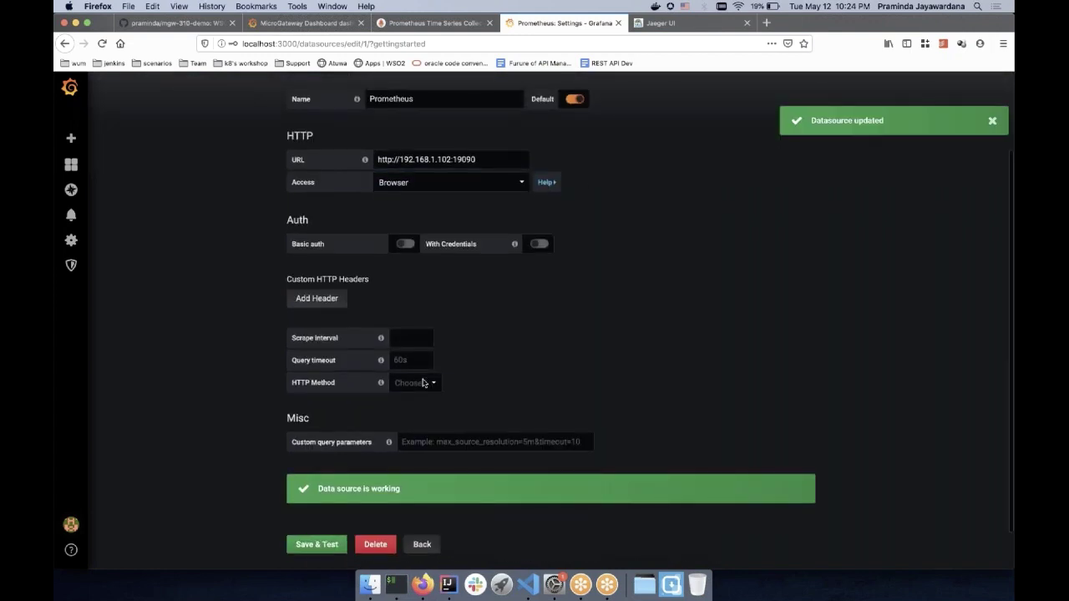
scroll(316, 507, down, 1)
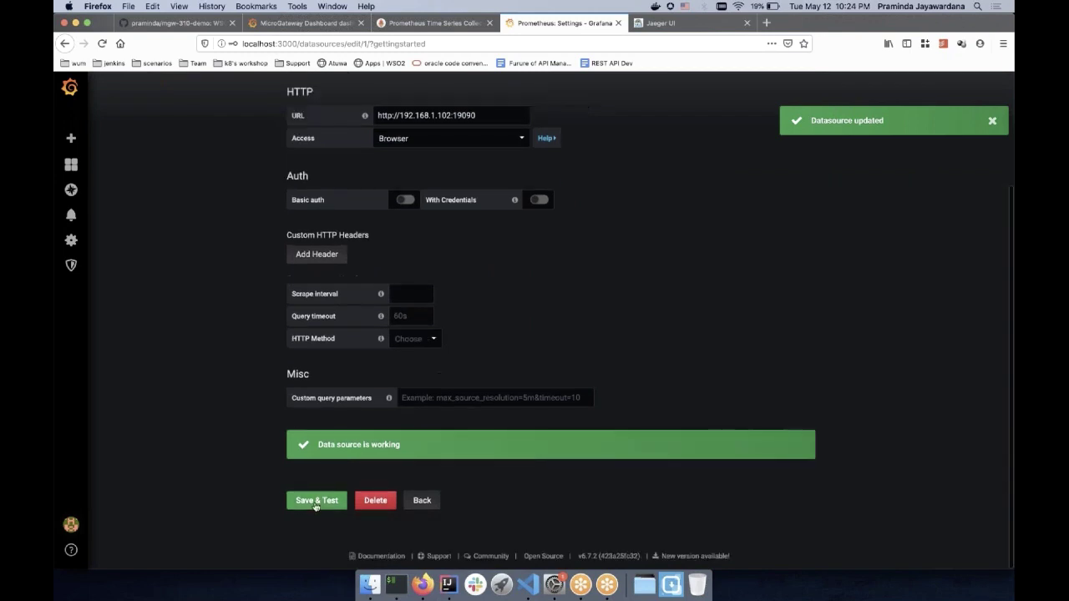
scroll(315, 507, up, 3)
mouse_move(71, 139)
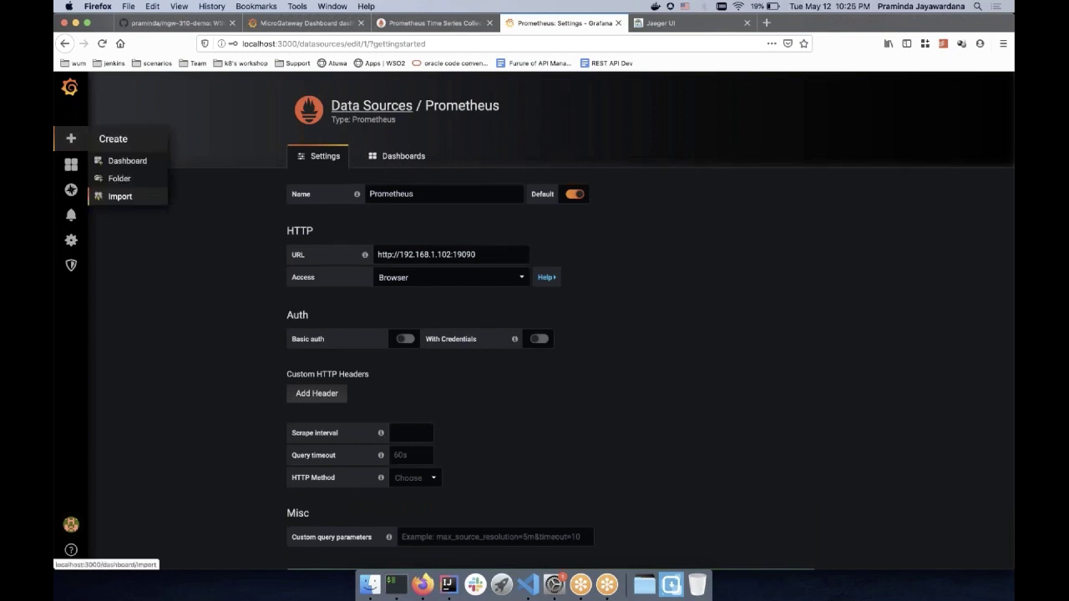
- Import the grafana.com MicroGateway Dashboard by its URL, using Prometheus as data source
click(120, 197)
key(super+2)
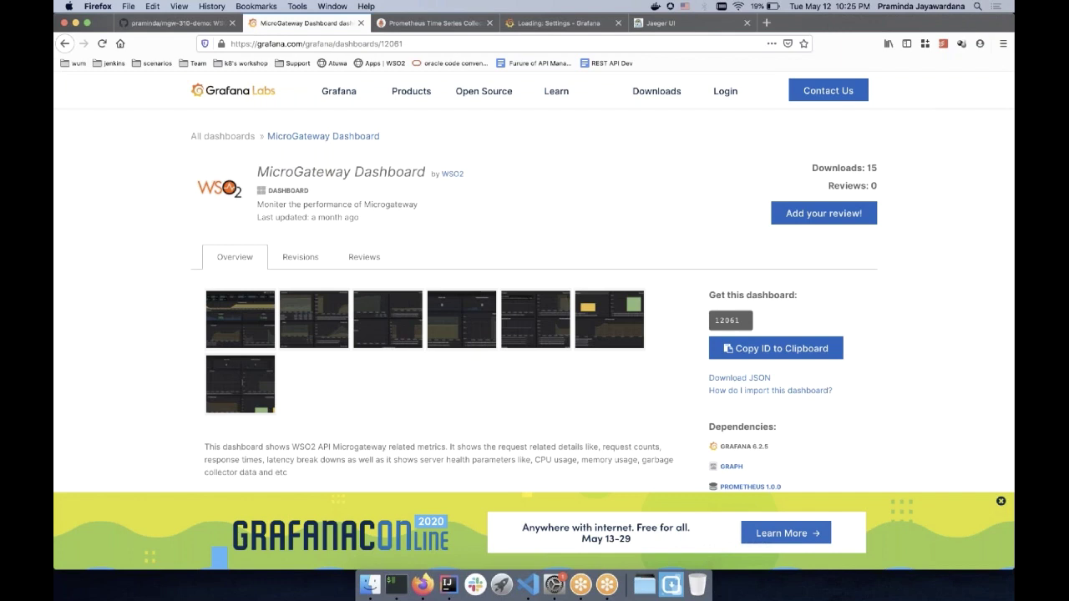
click(419, 42)
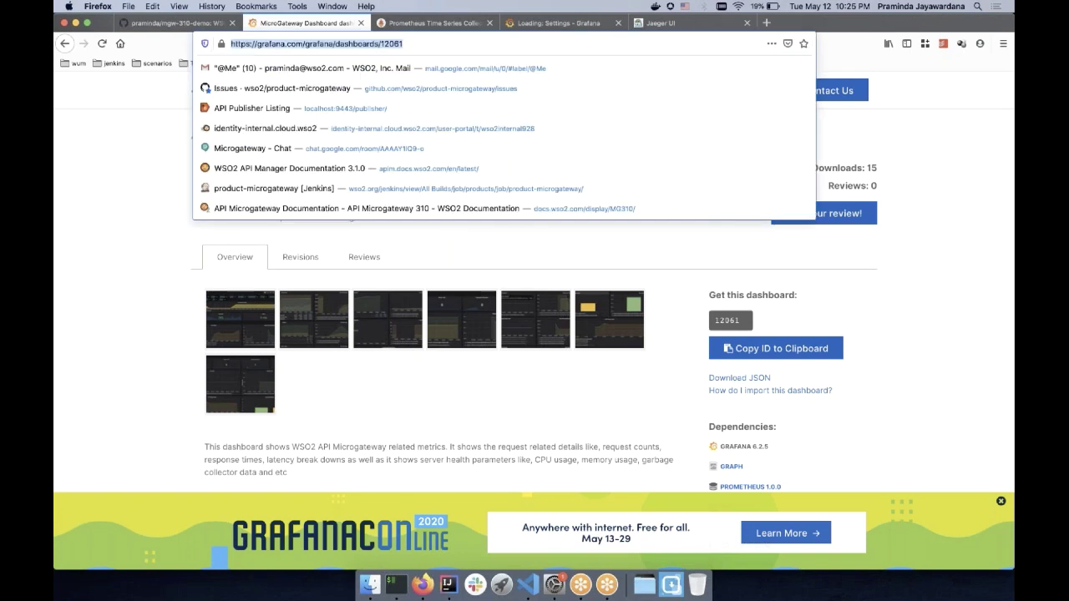
key(super+c)
key(super+4)
key(super+v)
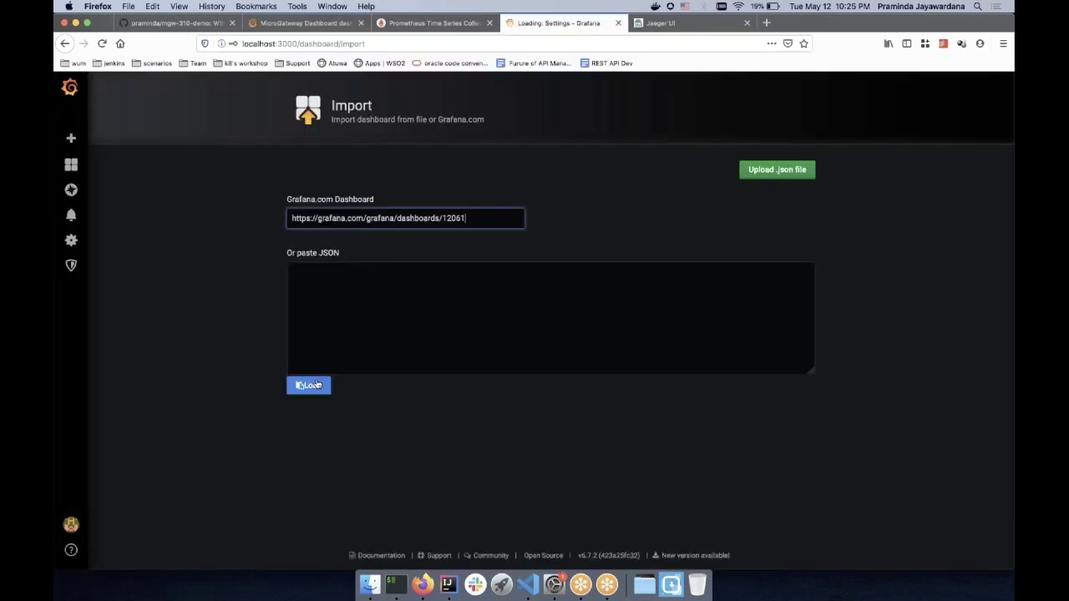
click(311, 385)
click(466, 324)
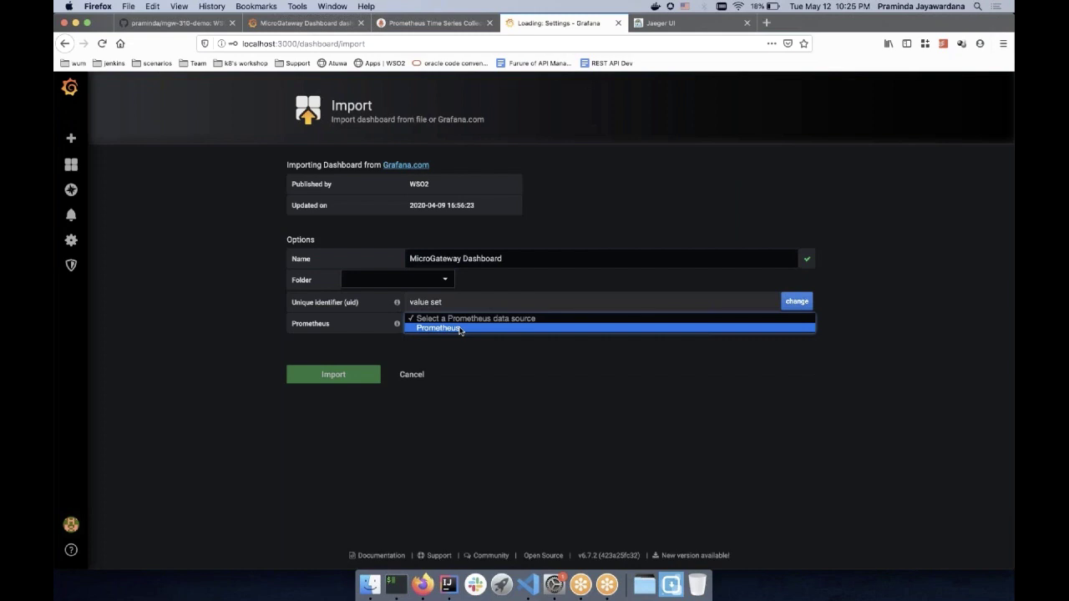
click(460, 329)
click(333, 374)
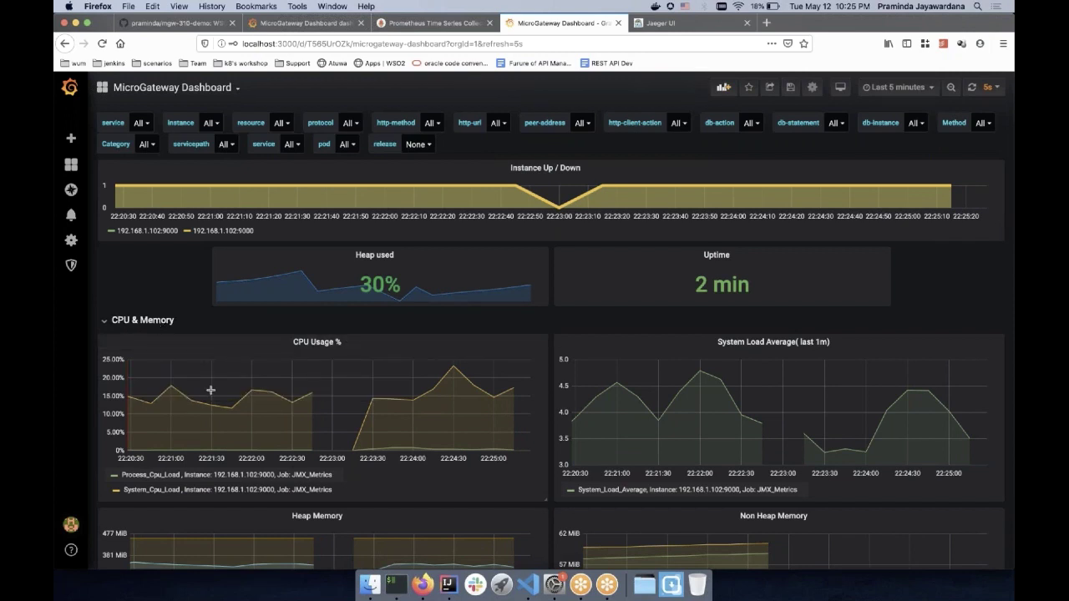
- Scroll the dashboard and collapse the CPU & Memory and HTTP Service Metrics rows
mouse_move(210, 390)
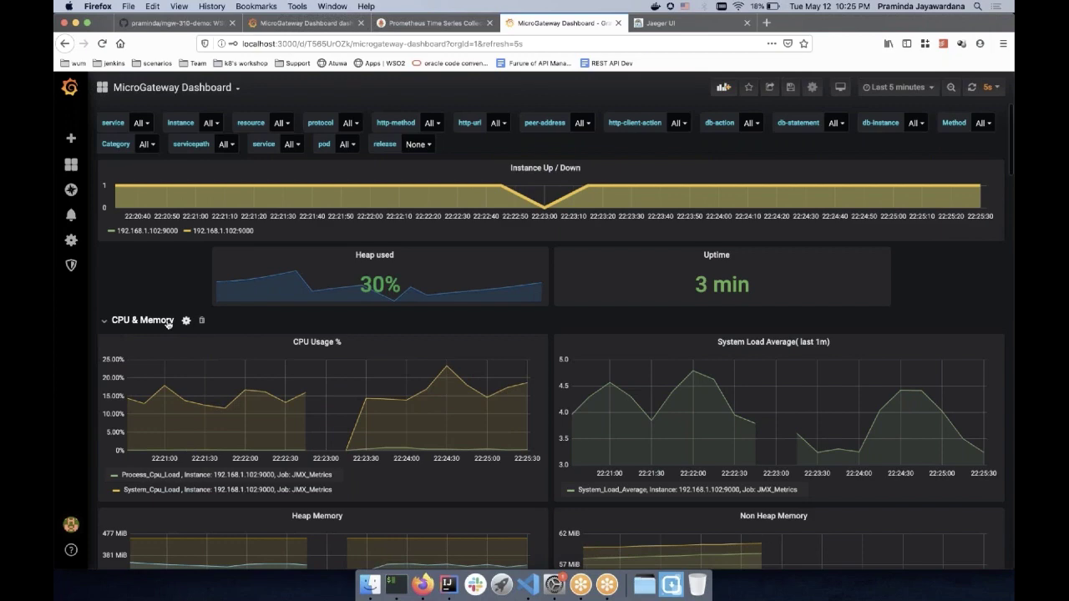
scroll(168, 323, down, 1)
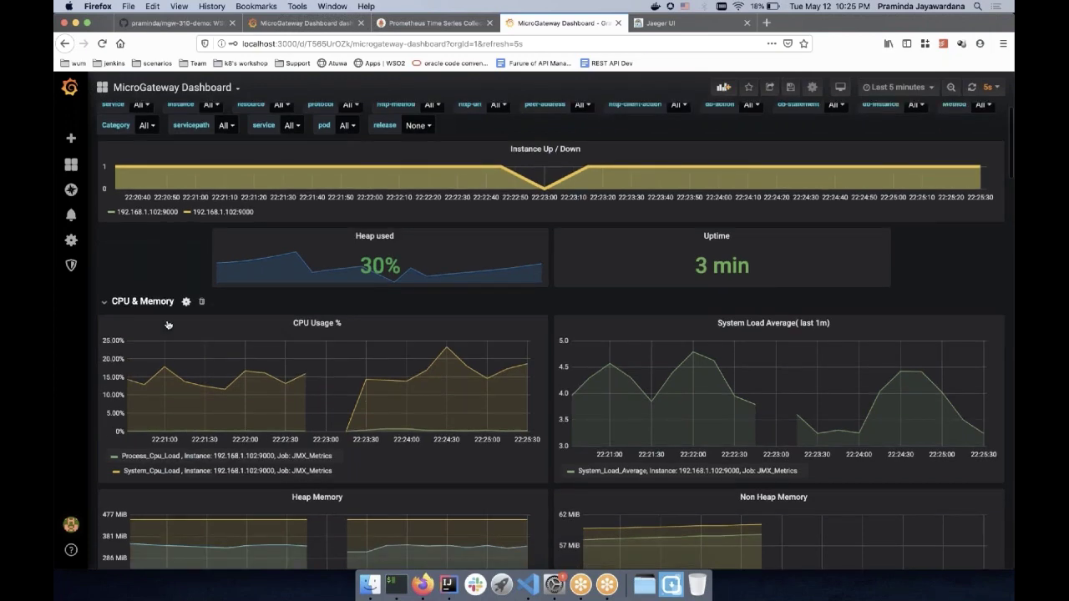
scroll(168, 325, down, 4)
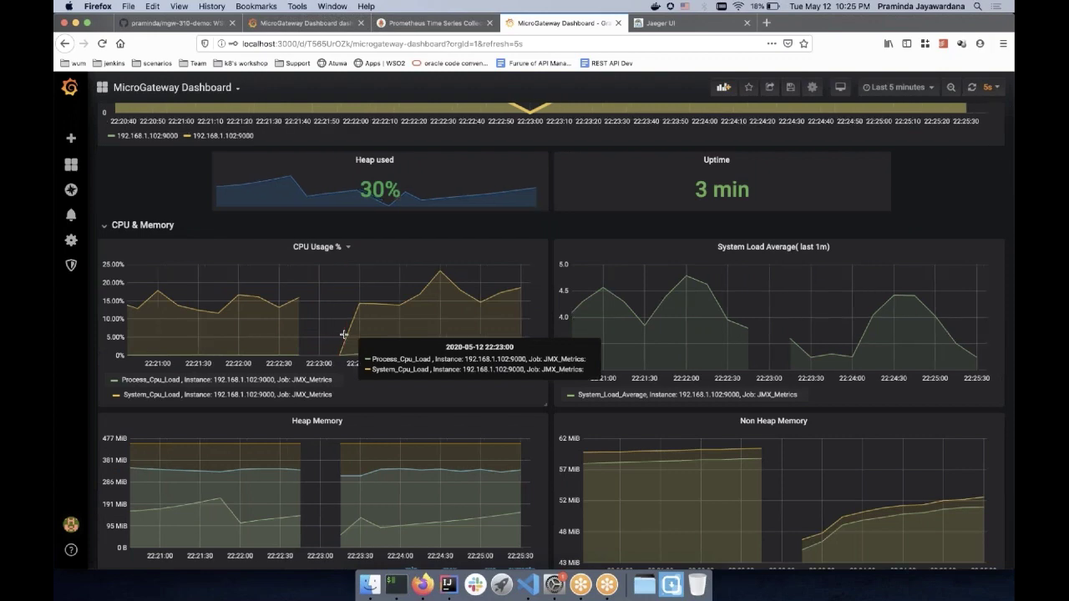
scroll(343, 334, down, 10)
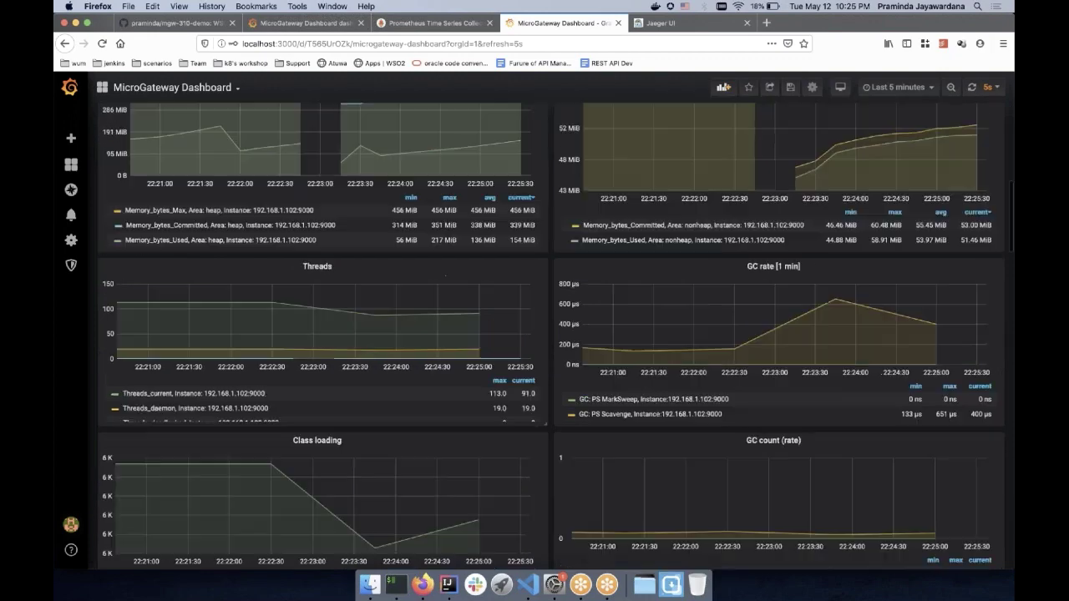
click(141, 236)
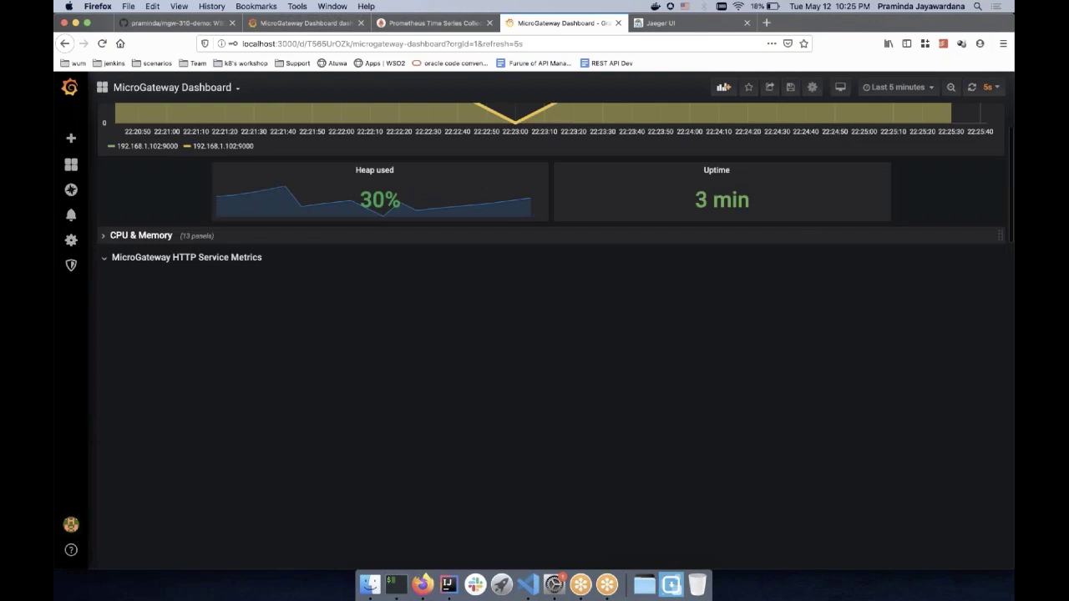
click(205, 258)
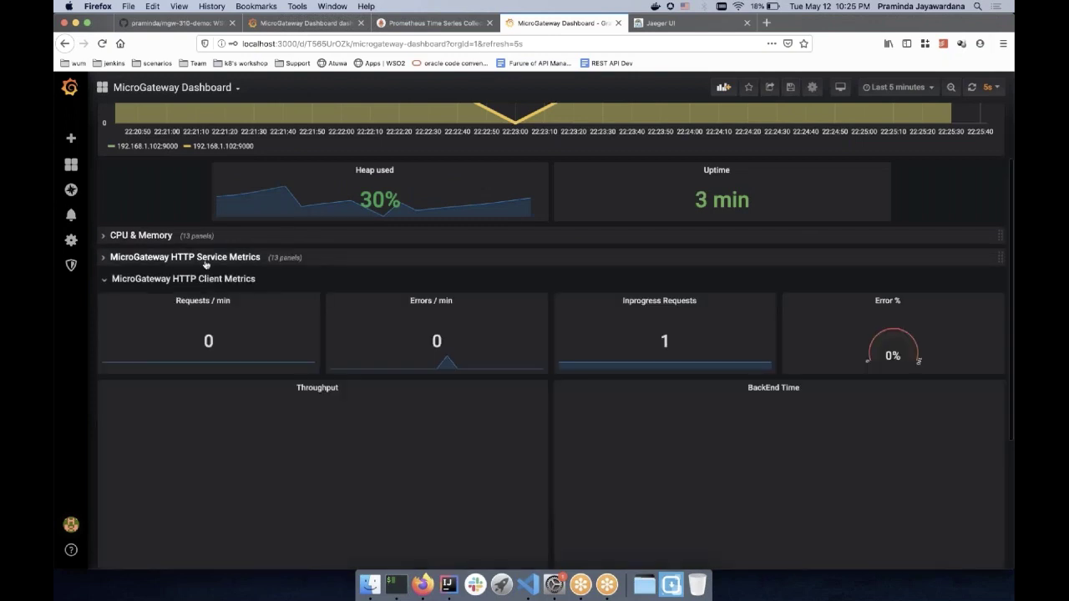
- Collapse HTTP Client Metrics and expand HTTP Service Metrics to review its petstore charts
scroll(260, 334, down, 1)
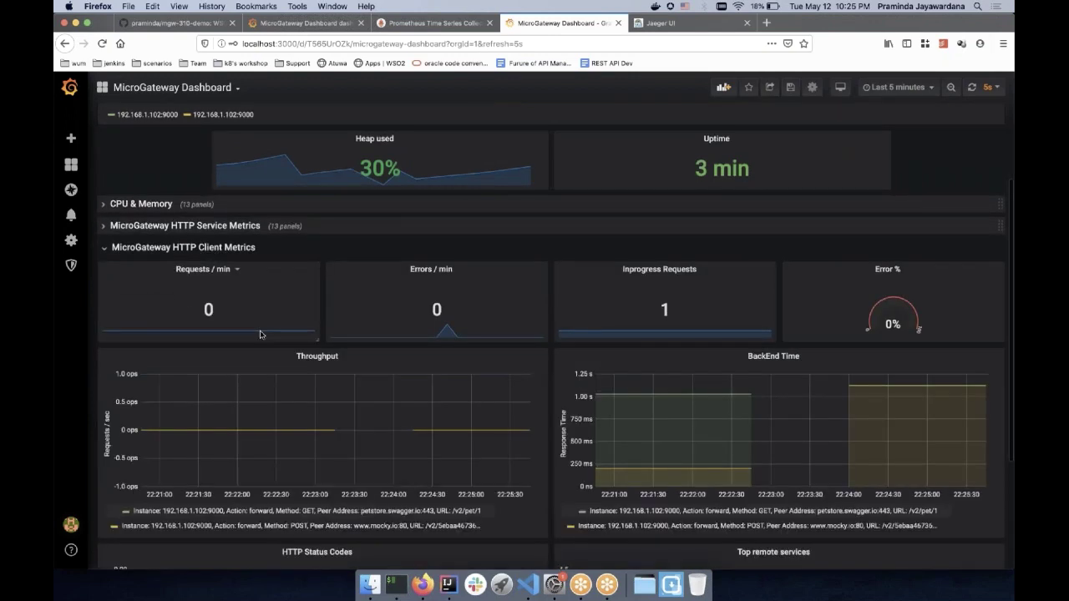
scroll(260, 334, down, 3)
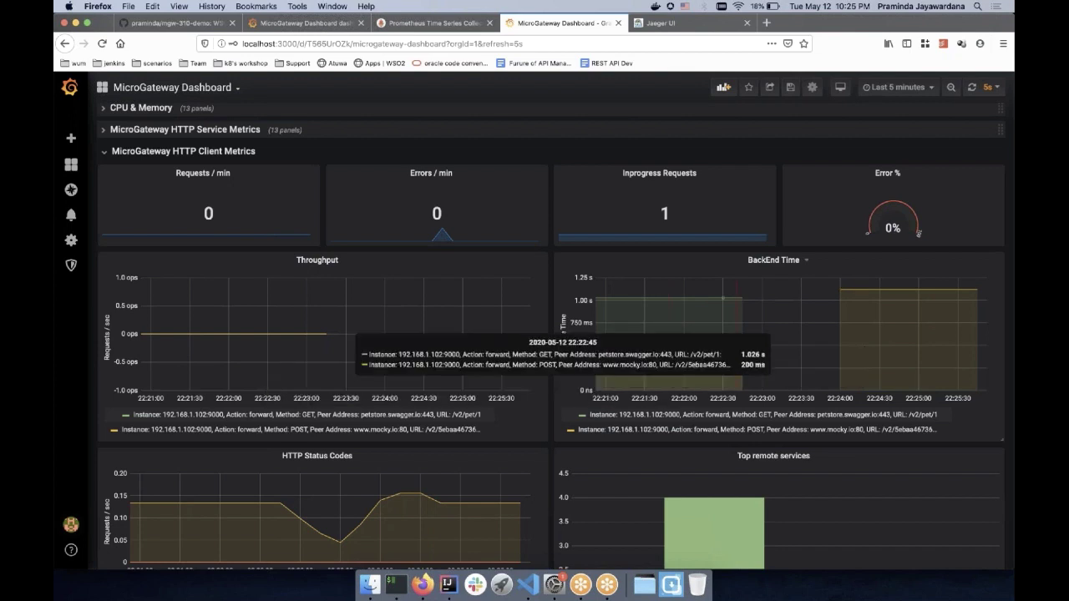
scroll(870, 333, down, 2)
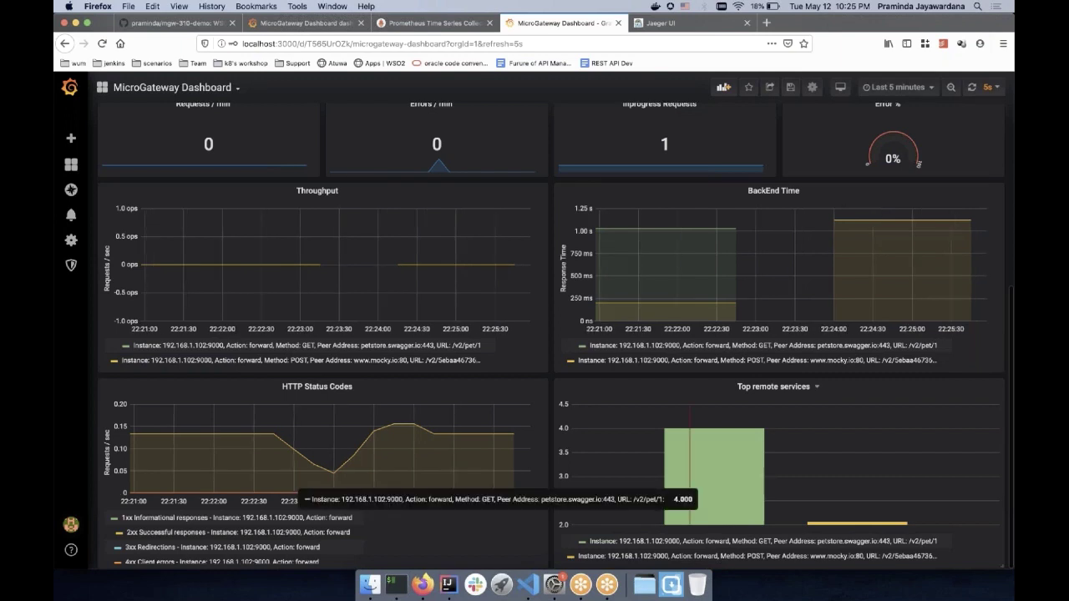
scroll(238, 268, up, 6)
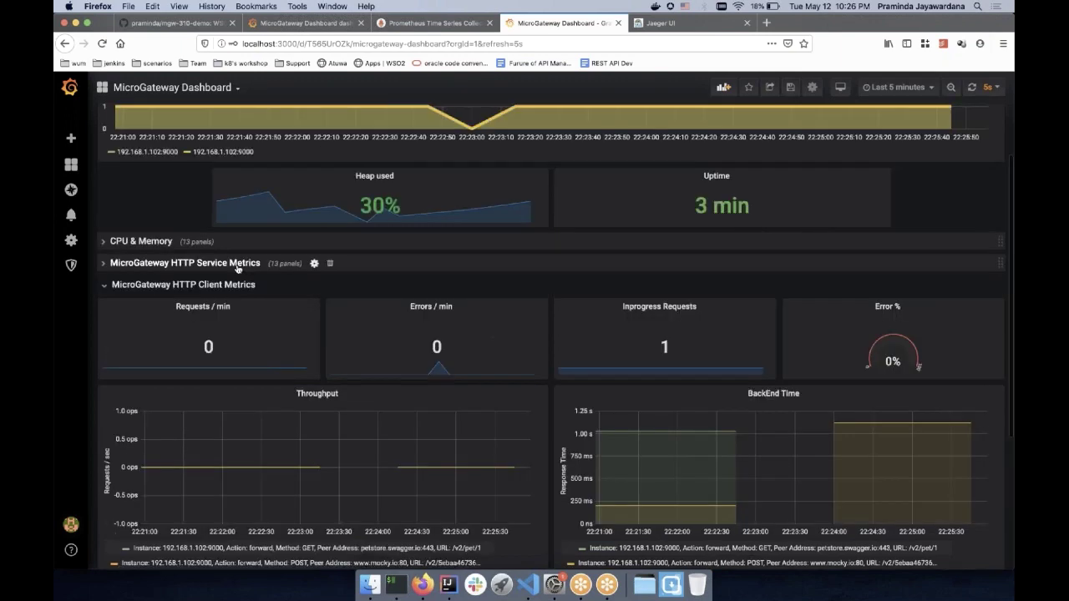
click(234, 284)
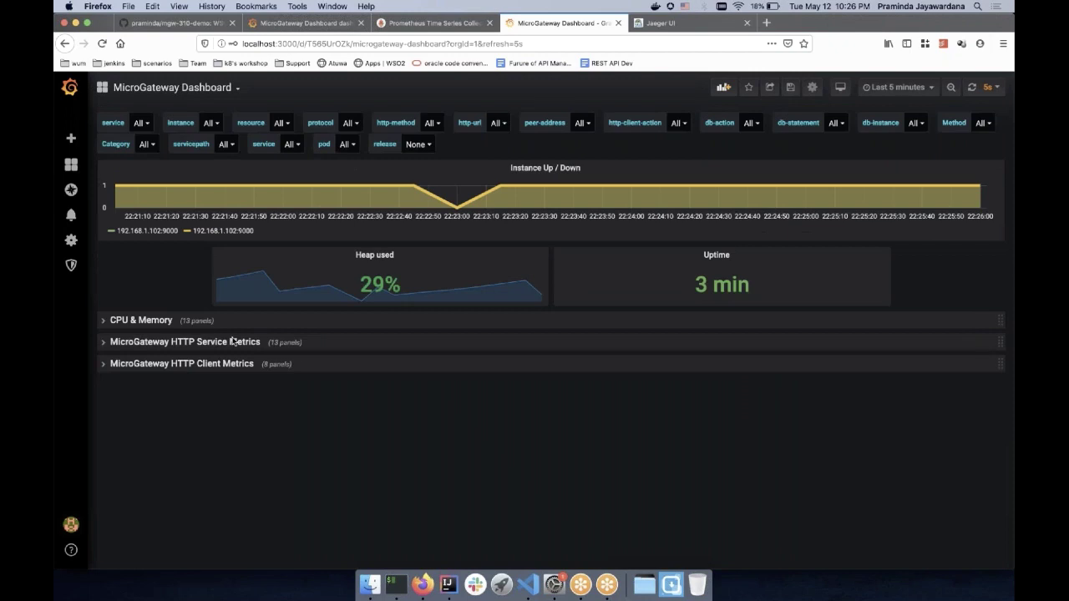
click(233, 342)
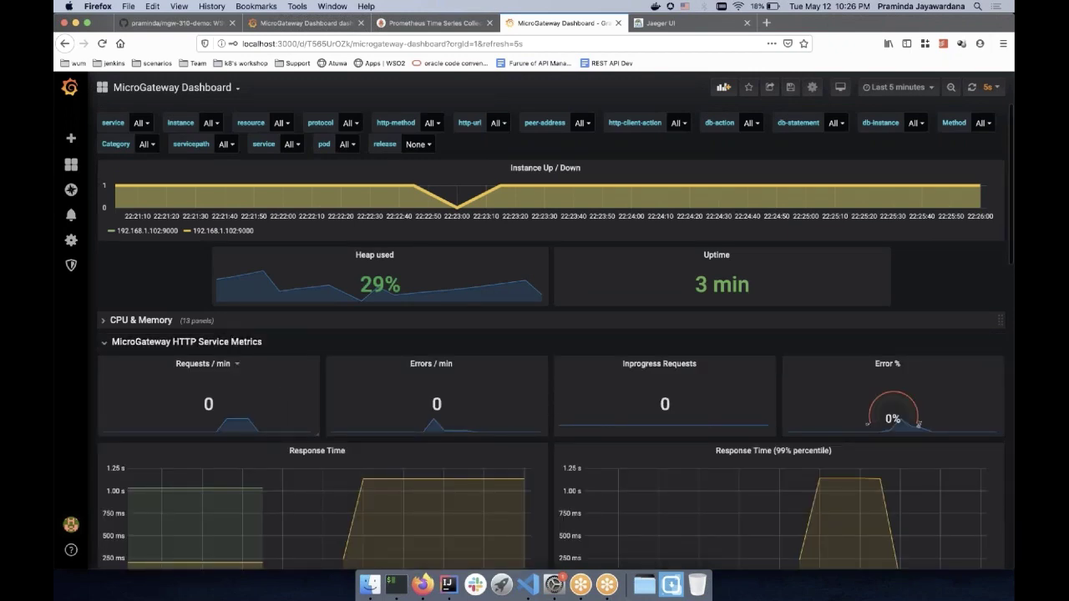
scroll(534, 334, down, 6)
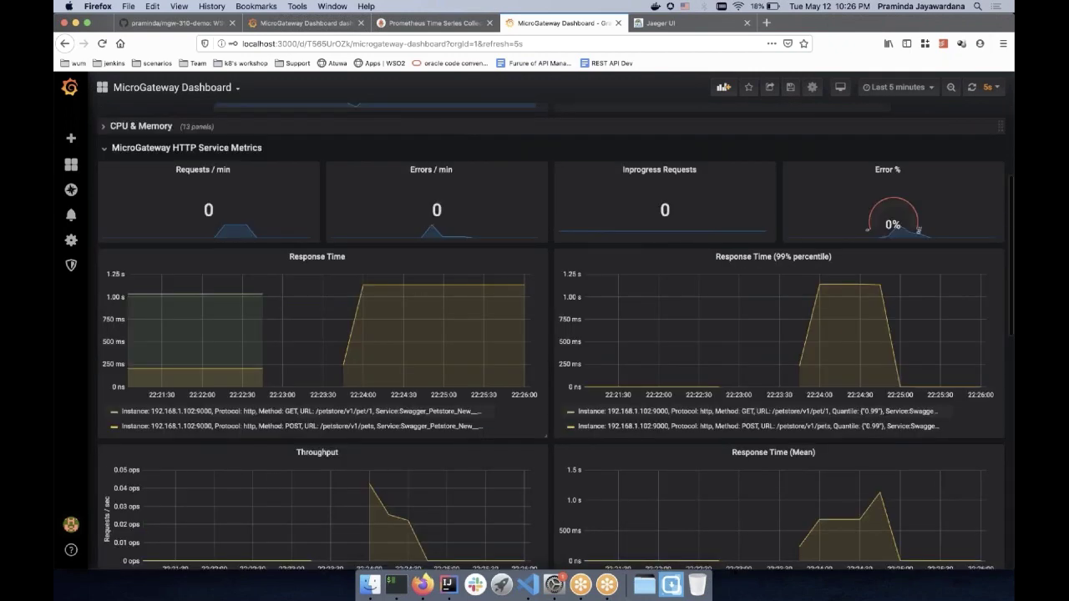
scroll(443, 459, down, 5)
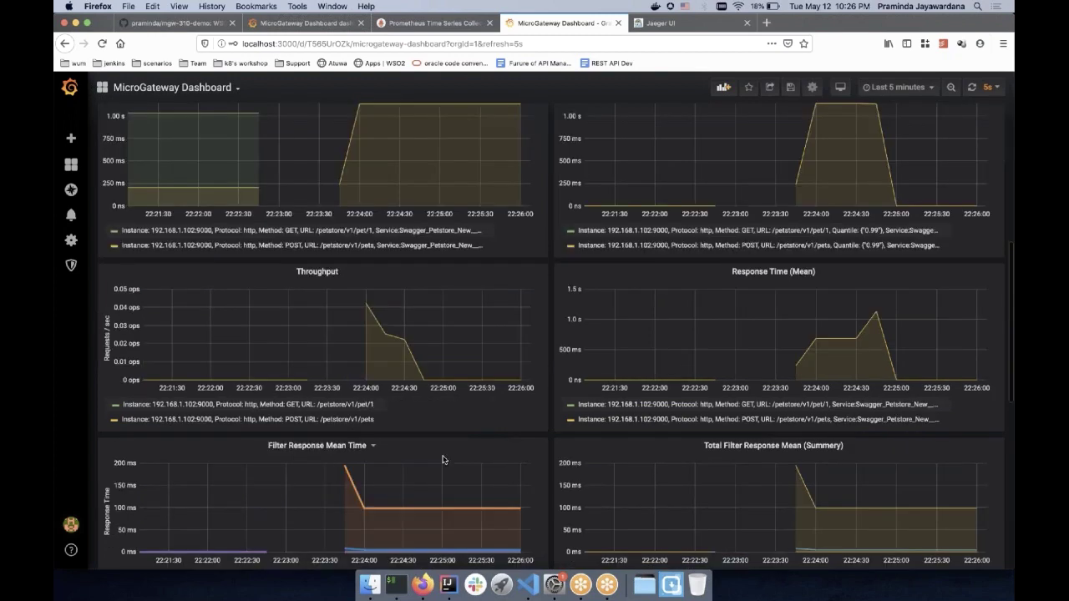
click(669, 23)
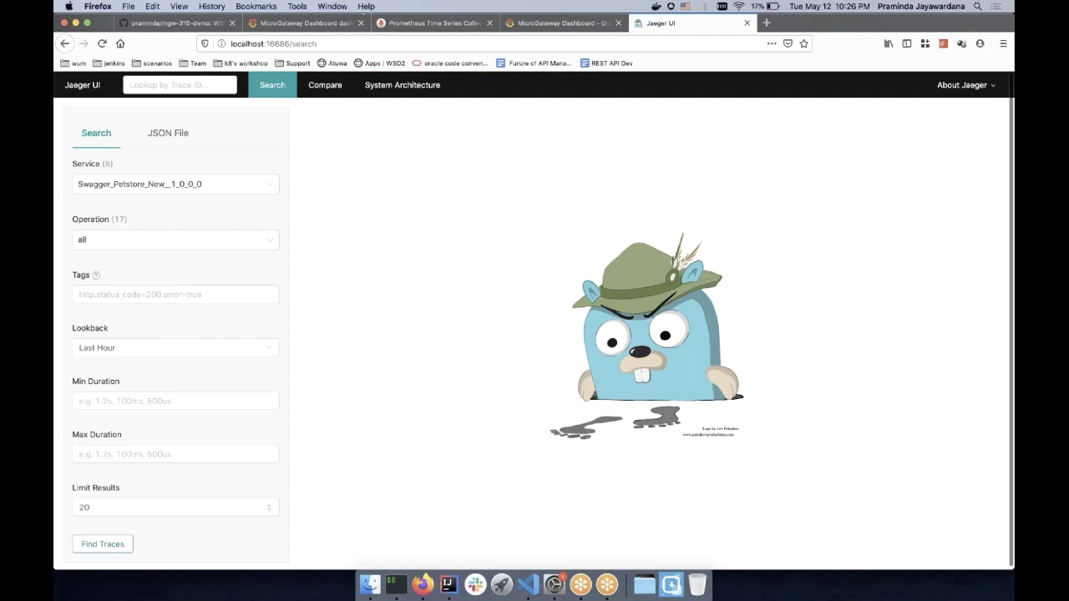
- Find traces for Swagger_Petstore_New__1_0_0_0 and scroll through the 15 results
click(223, 187)
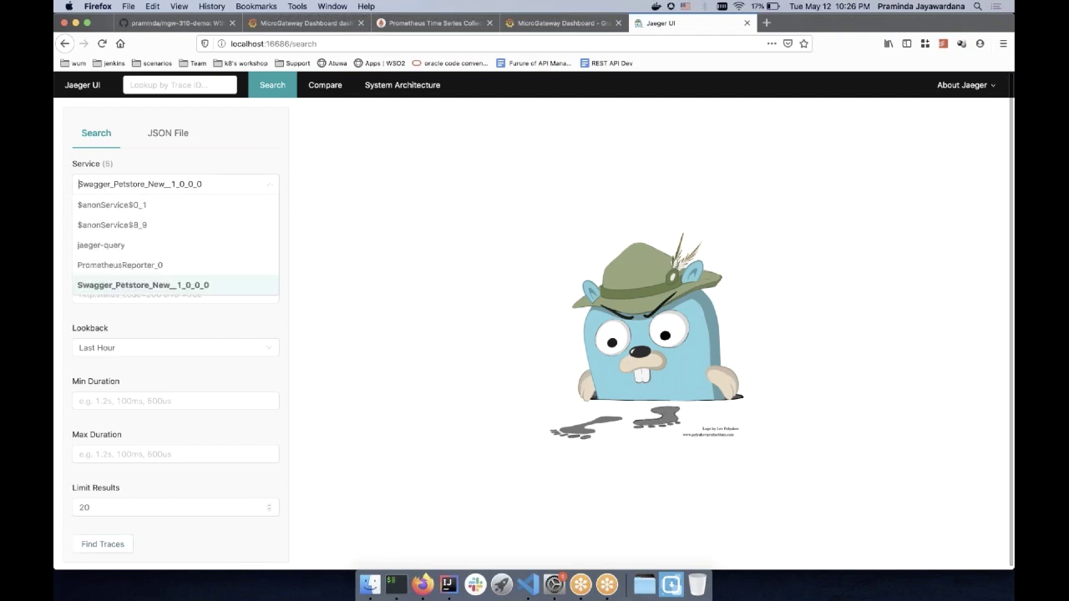
click(213, 292)
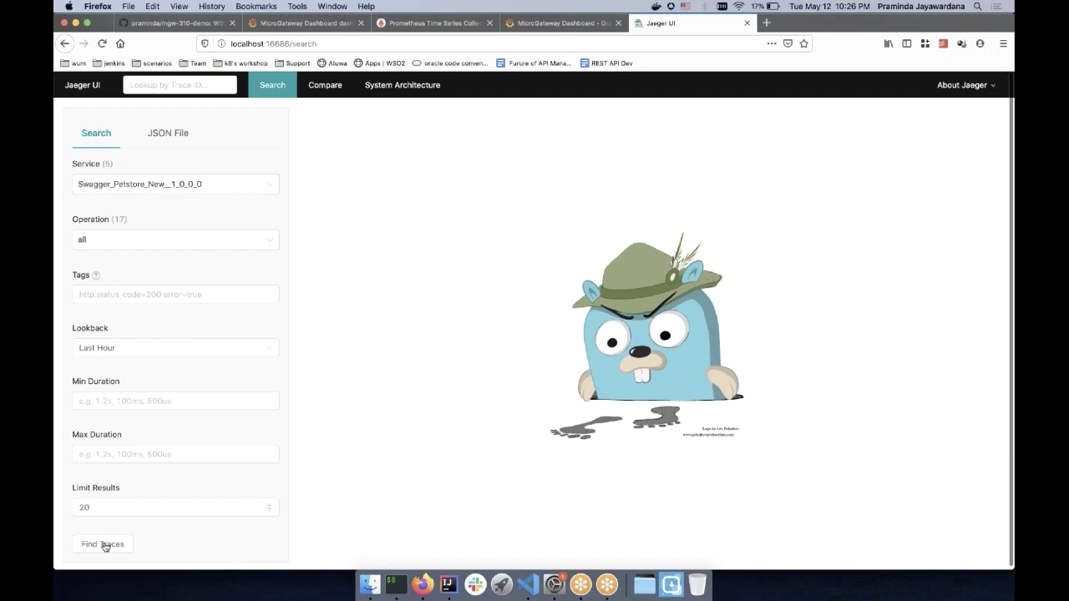
click(104, 545)
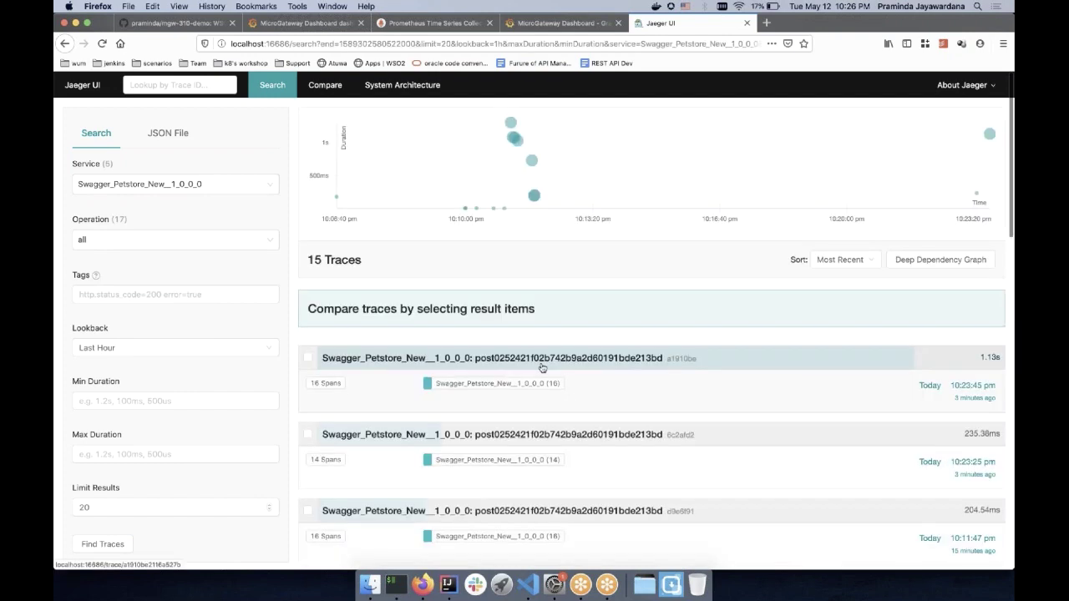
scroll(689, 204, down, 5)
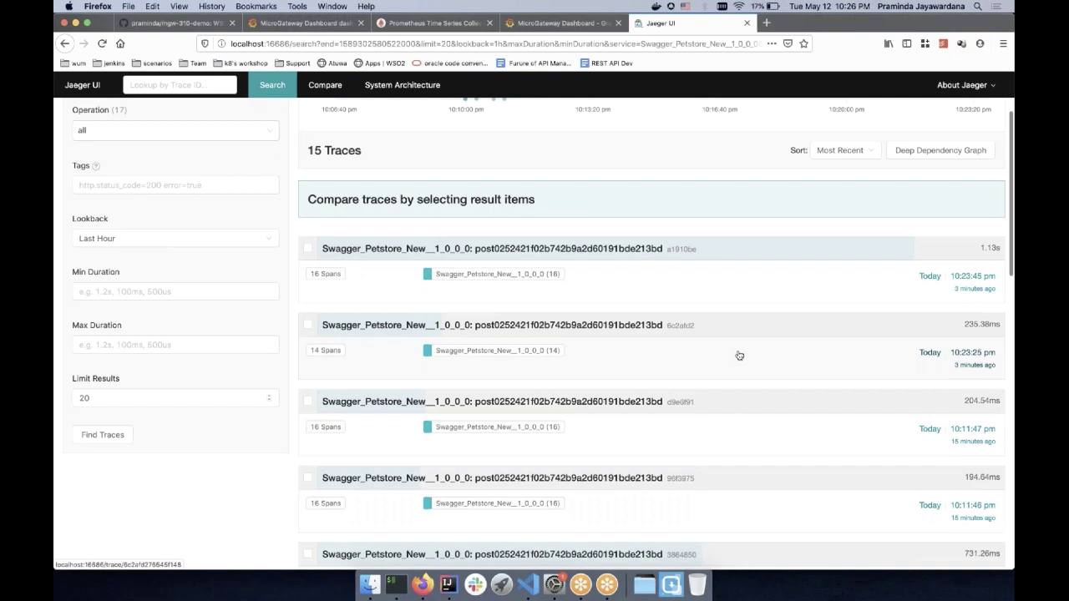
scroll(739, 356, down, 2)
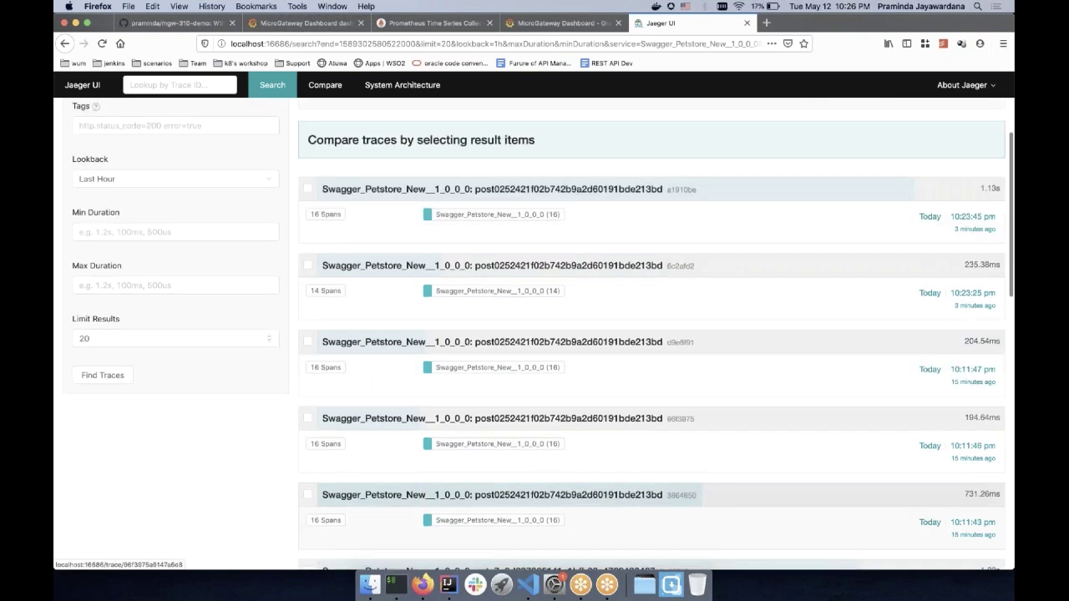
scroll(651, 334, down, 4)
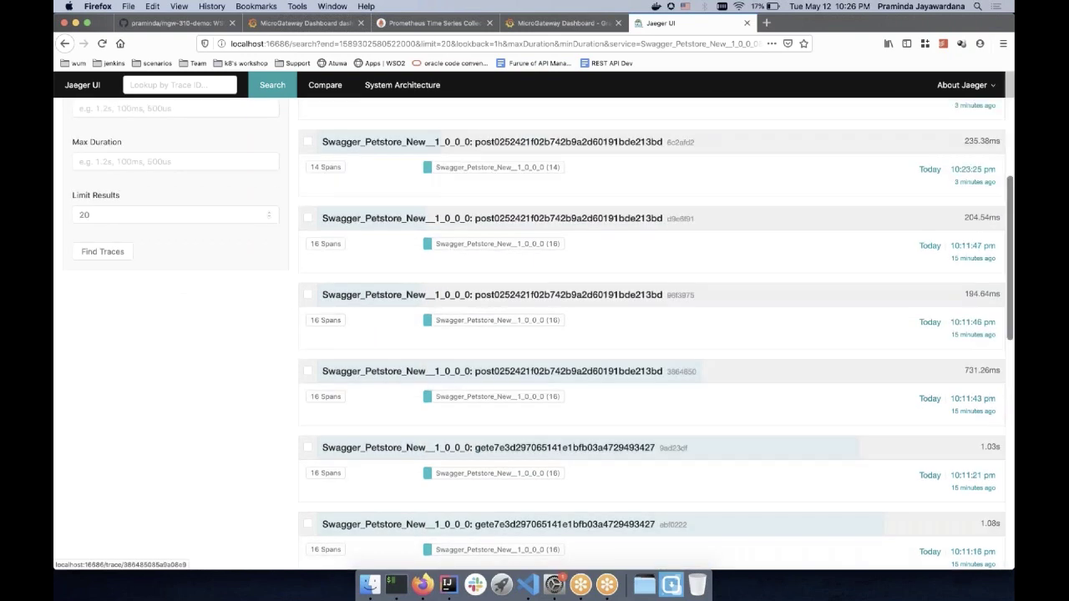
scroll(852, 273, up, 7)
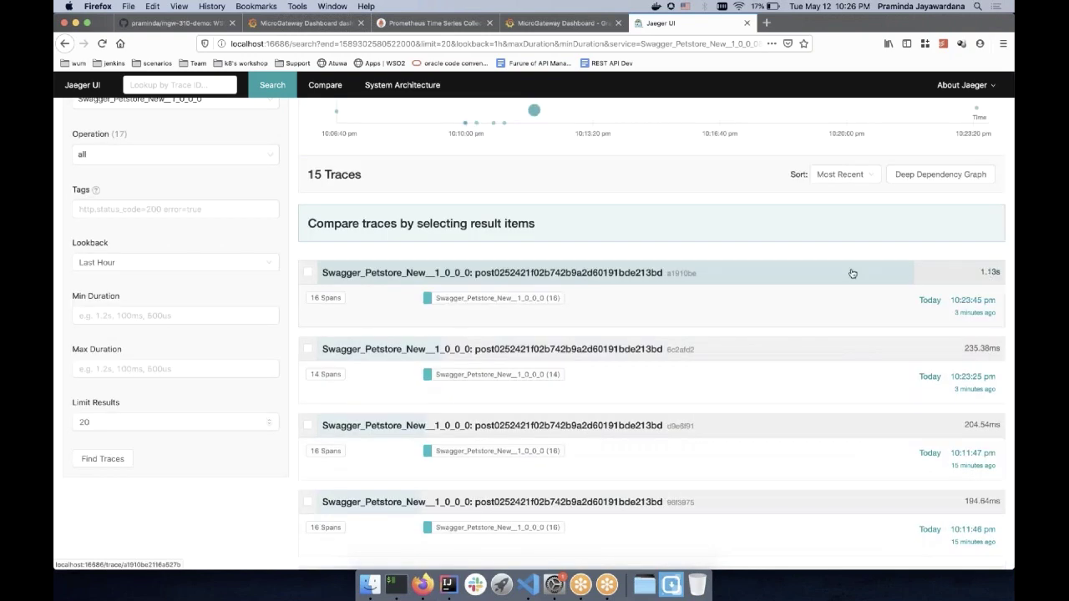
click(851, 274)
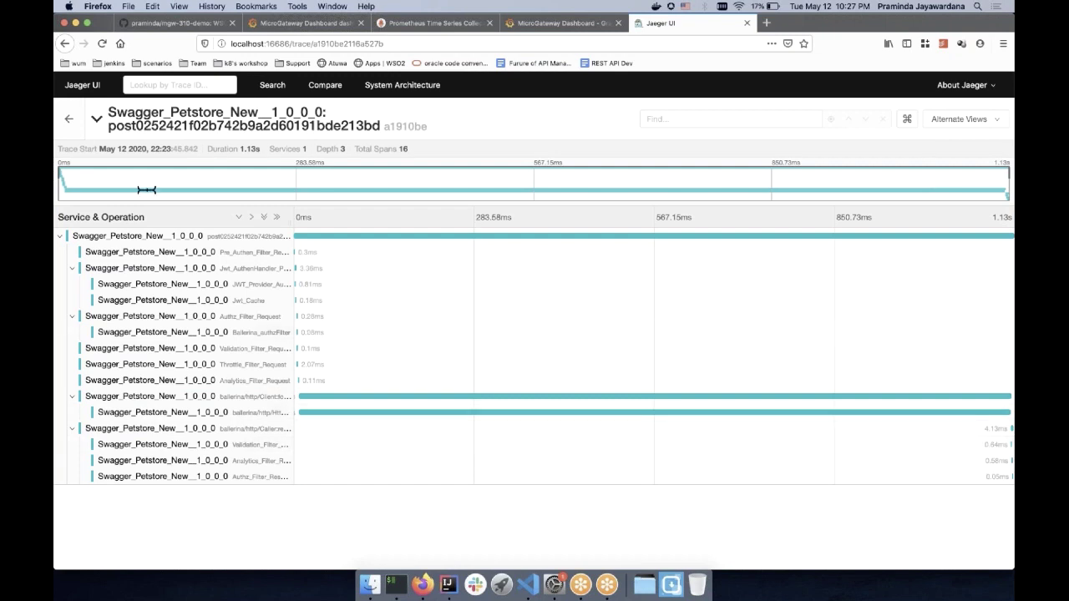
click(71, 121)
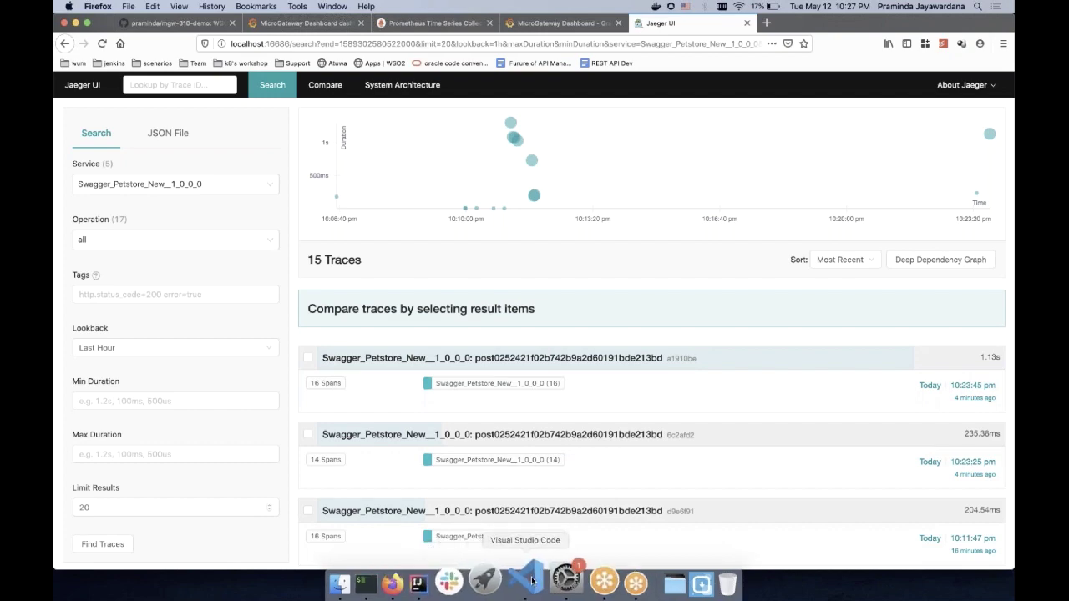
- Show the API Gateway Project.md preview in VS Code, then advance the slides to Q & A
click(527, 579)
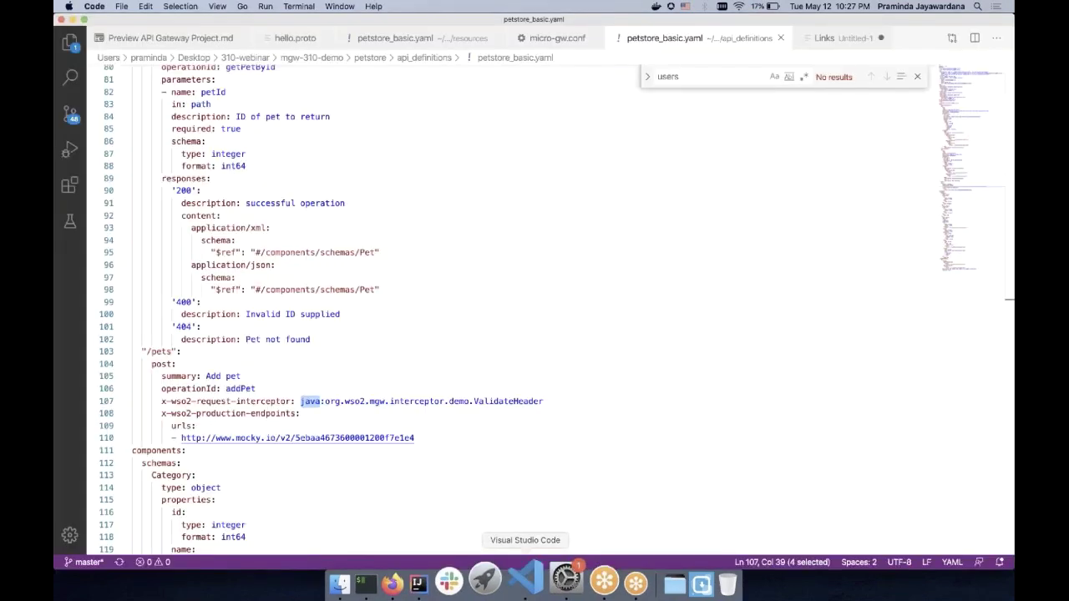
key(ctrl+Tab)
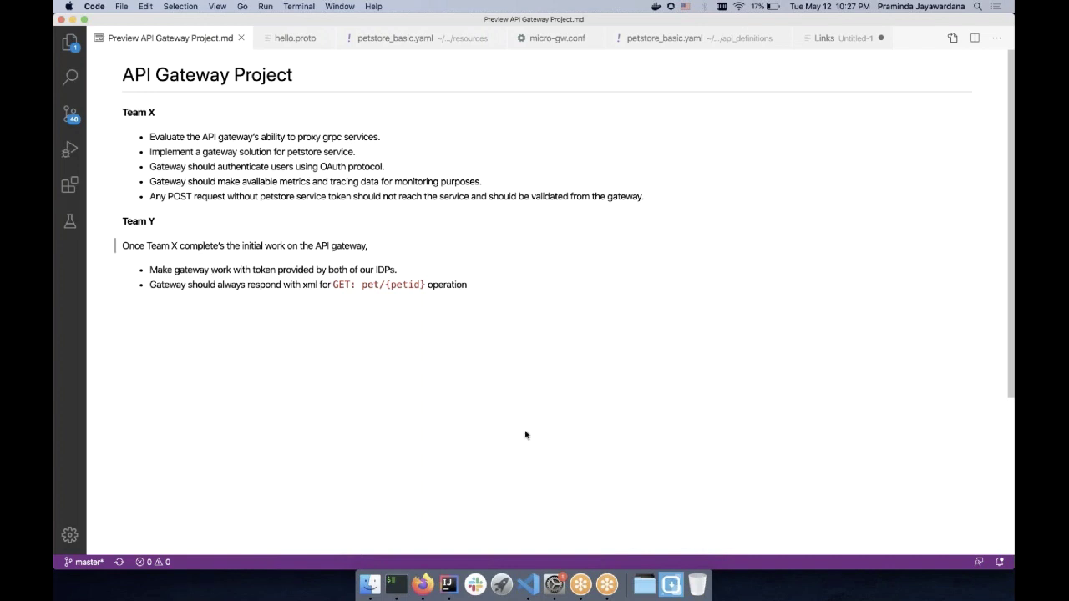
click(424, 580)
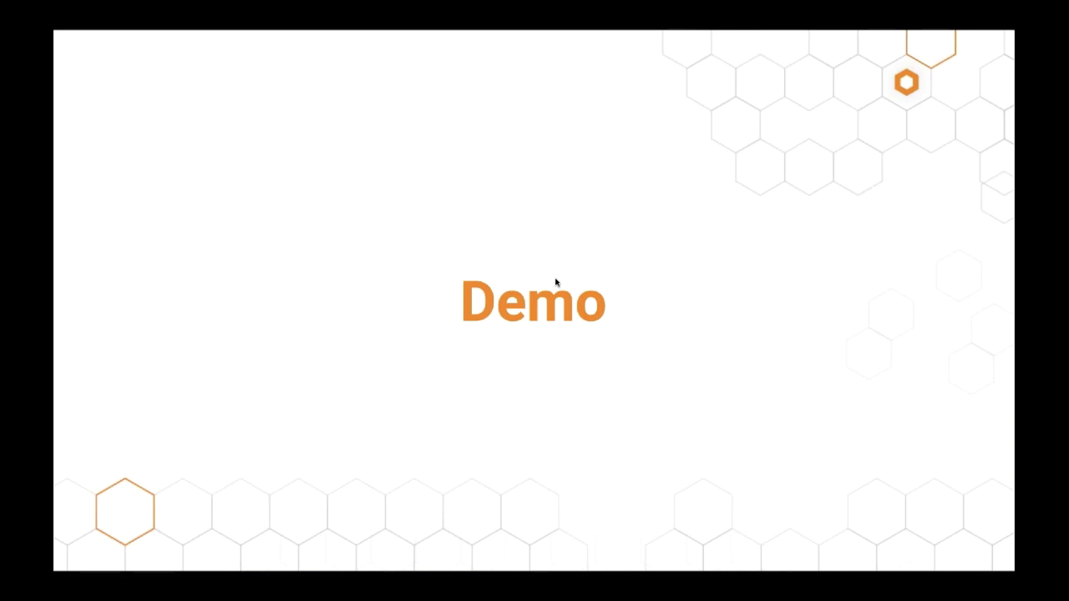
key(Right)
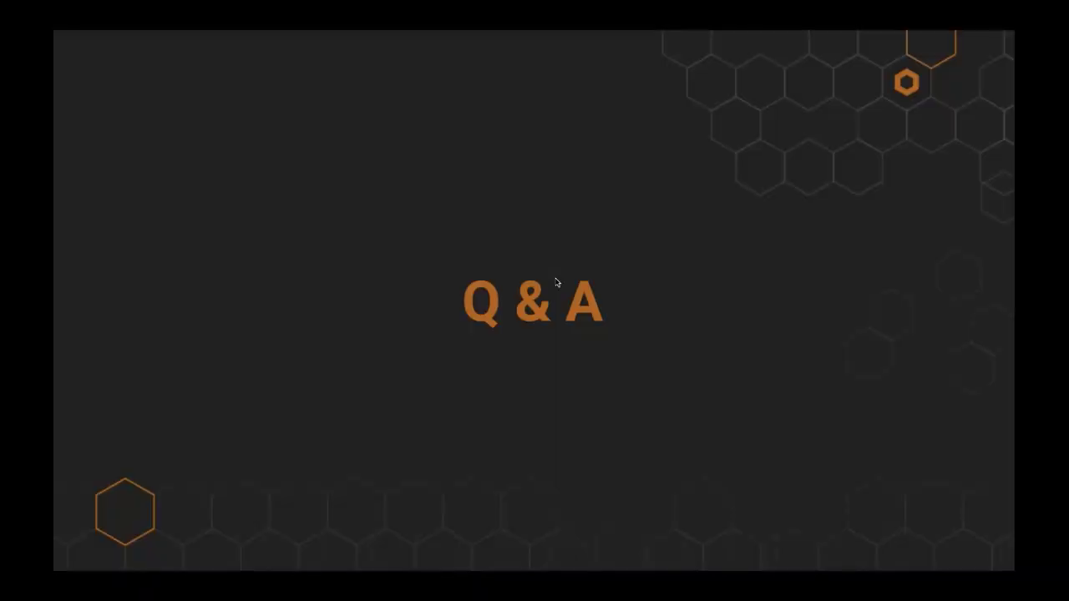